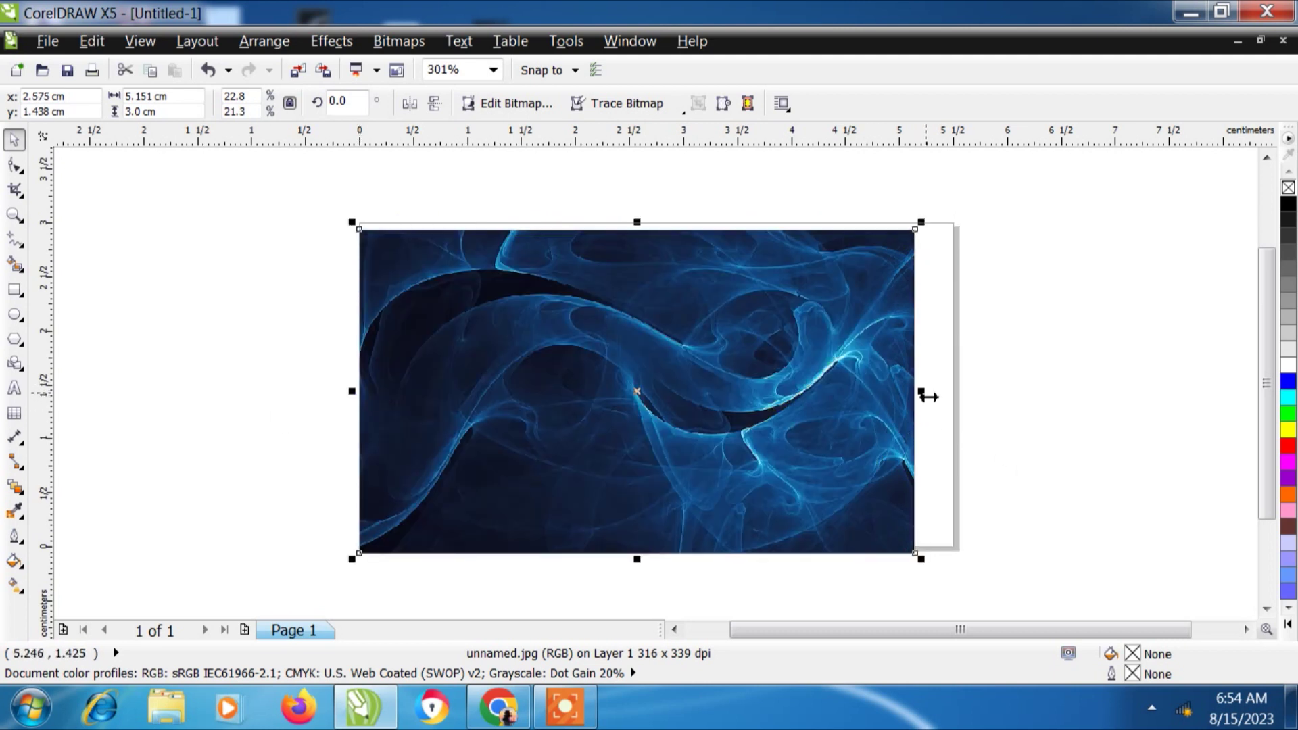
Stretch the blue background image horizontally to about 5.49 cm so it reaches the page's right edge
drag(922, 391, 958, 398)
click(962, 411)
Switch to the desktop and open the abstract watercolor image in the web browser
click(1190, 15)
right_click(945, 323)
click(972, 380)
double_click(402, 565)
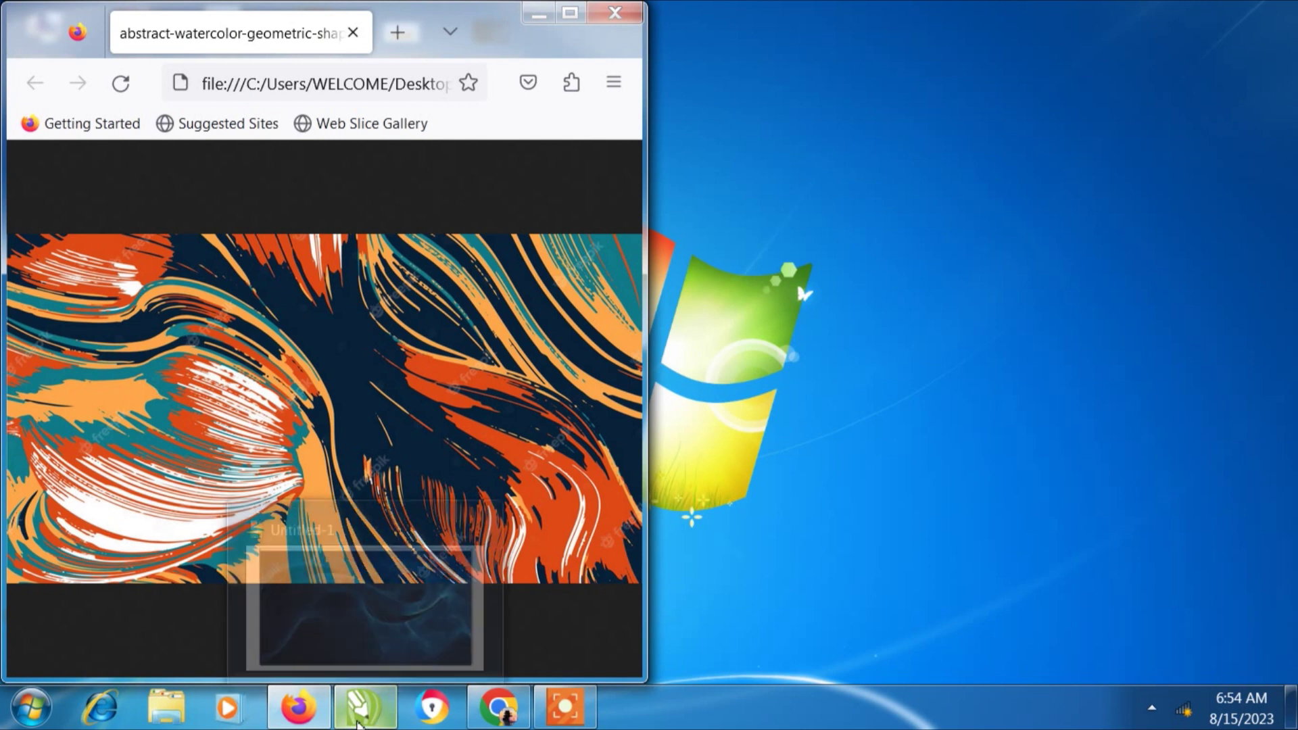
Switch back to CorelDRAW, place its restored window beside the browser, and bring the abstract image from the browser into the document
click(360, 709)
click(1232, 15)
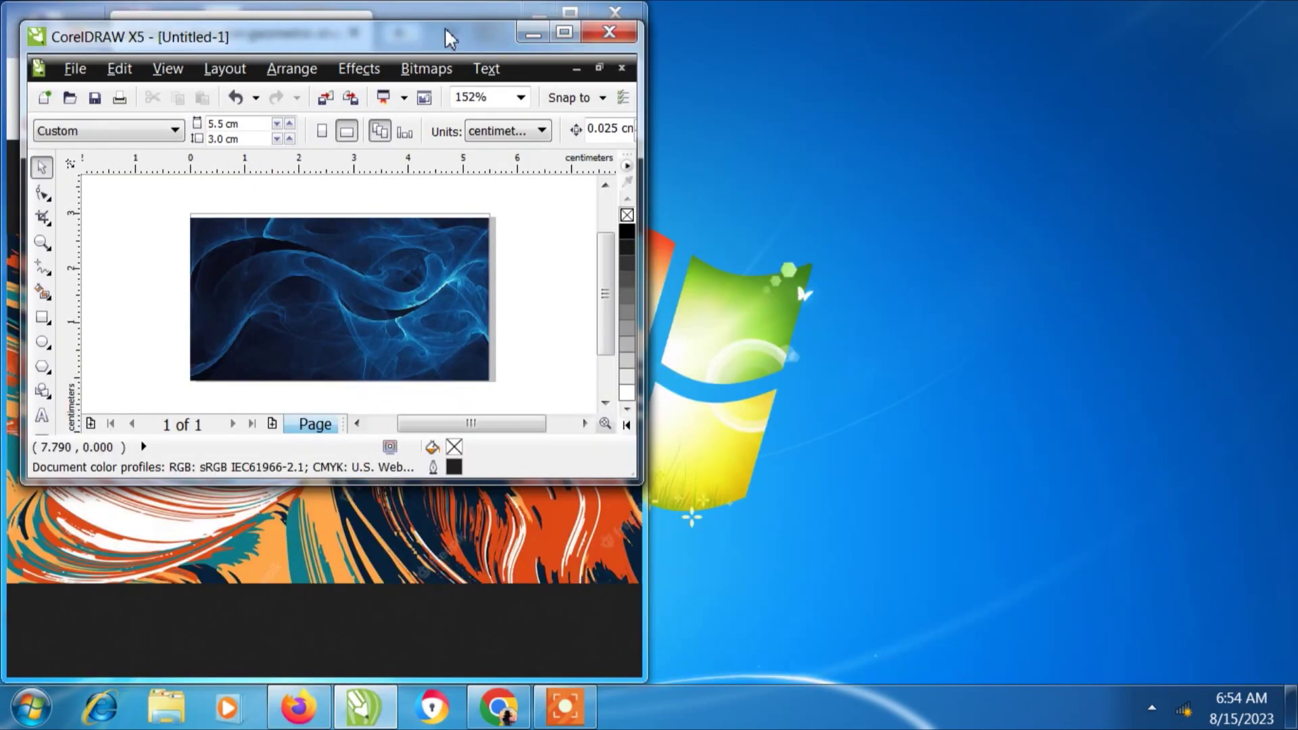
drag(446, 28, 1115, 60)
drag(460, 384, 1133, 292)
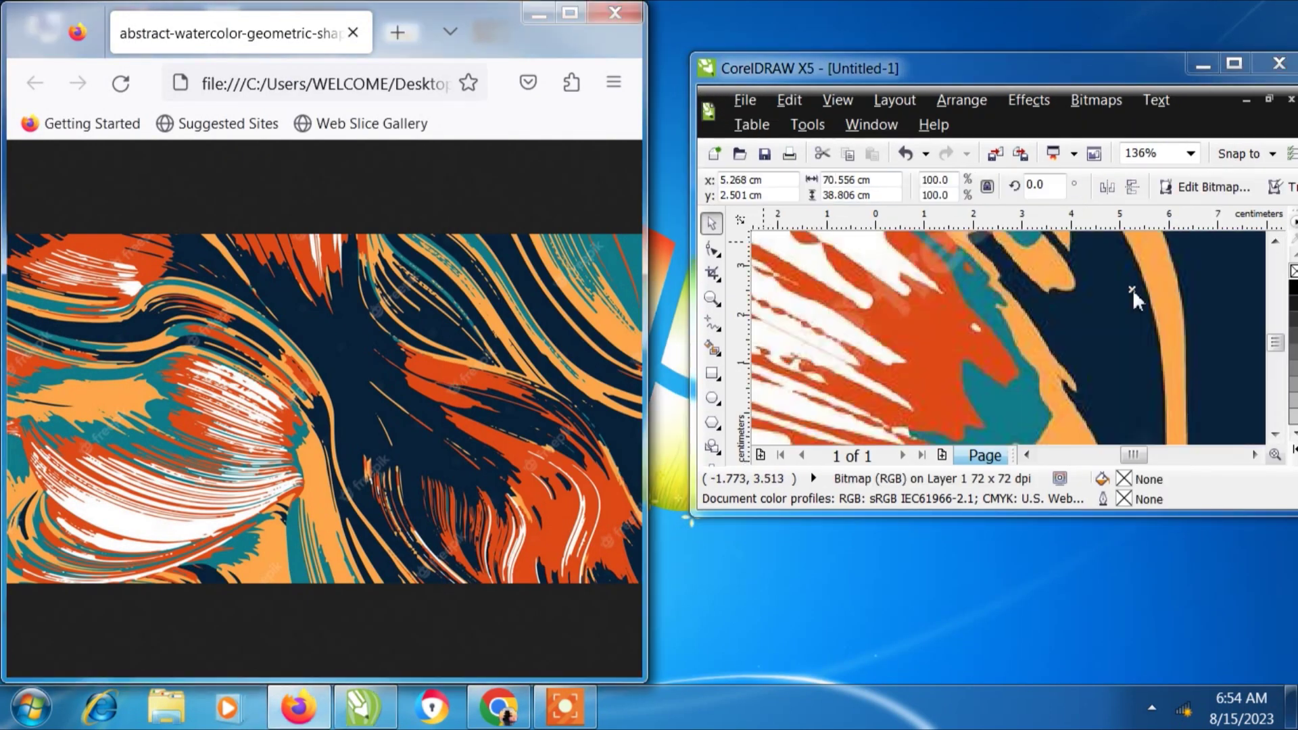
Close the browser showing the abstract image and maximize the CorelDRAW window
click(1203, 65)
click(625, 14)
click(362, 717)
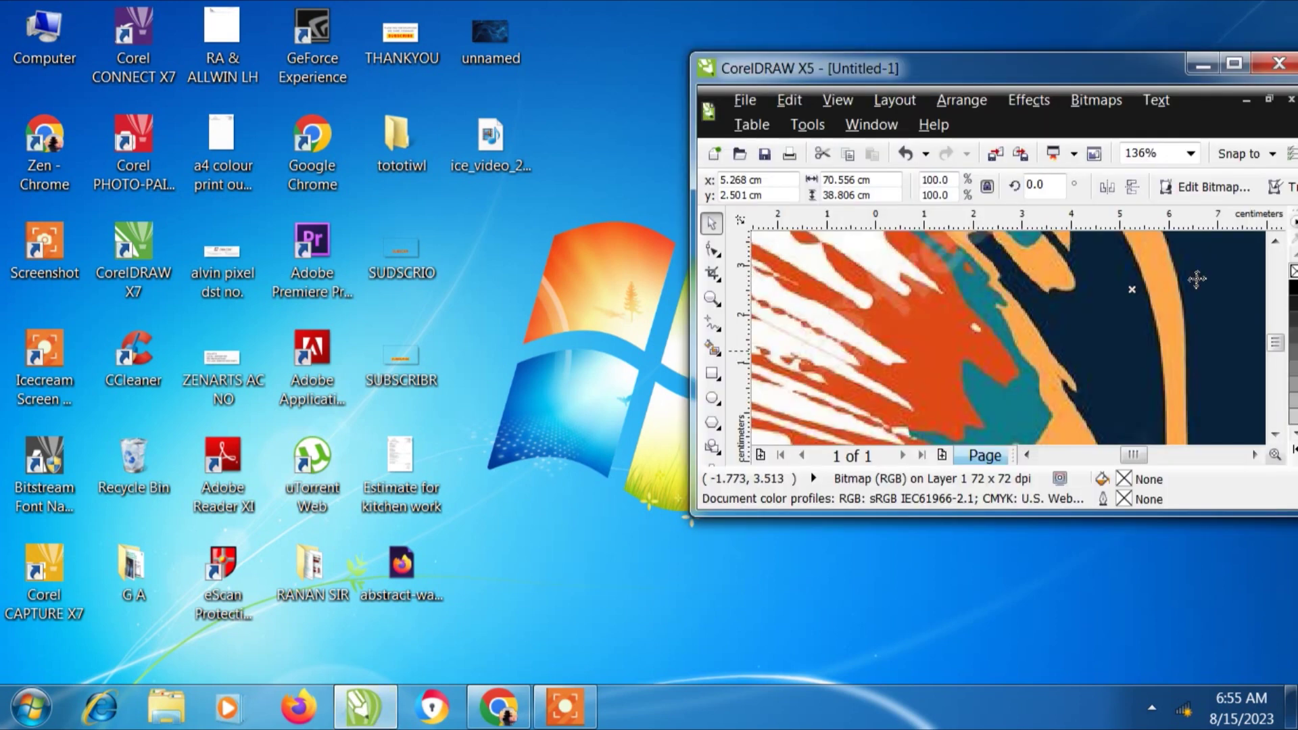
click(1247, 64)
Set the imported abstract image's height to 3 cm, keeping its proportions
text(3)
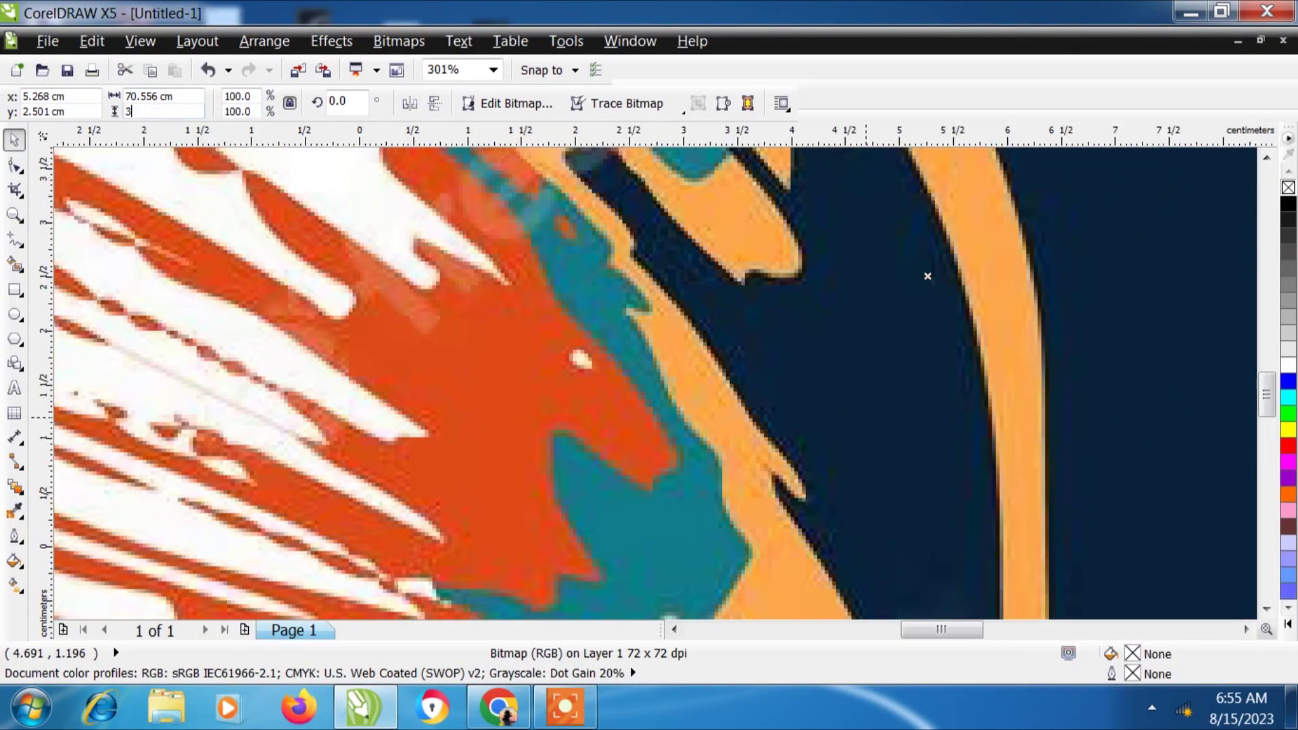
key(Return)
click(15, 215)
click(137, 104)
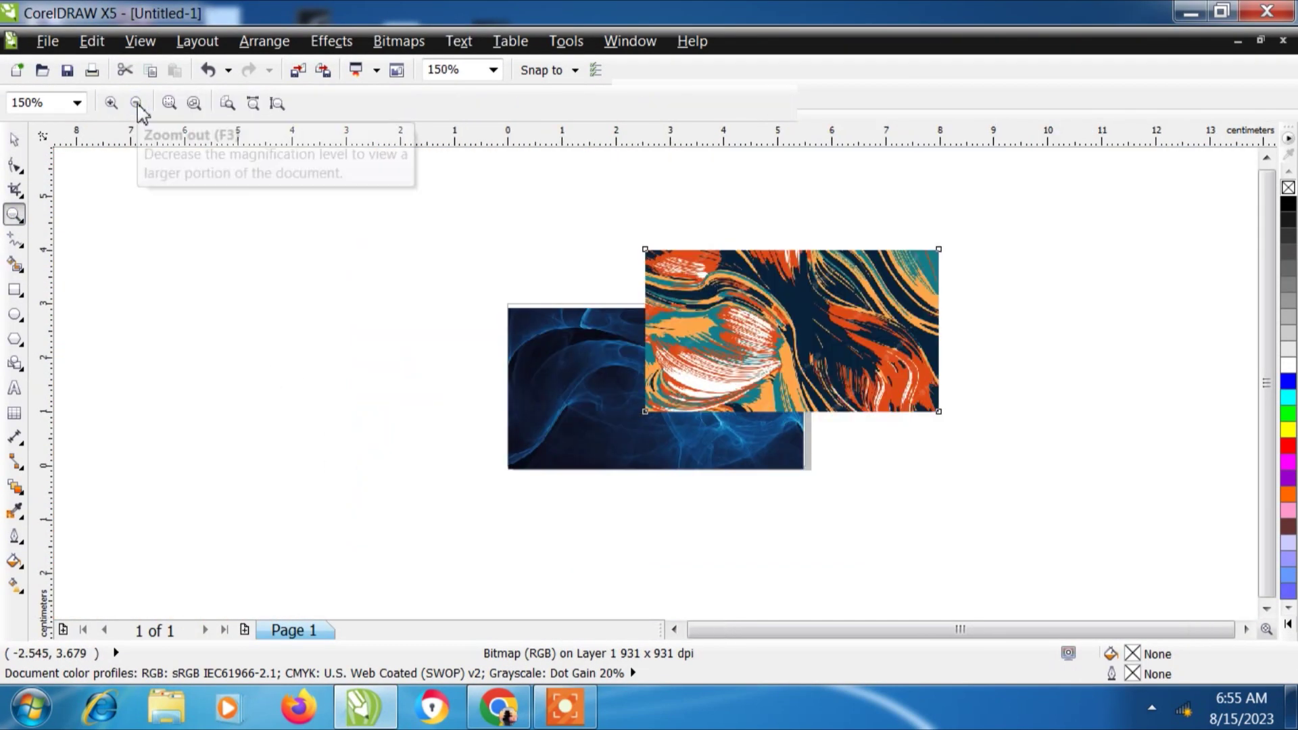
click(227, 103)
Move the abstract image off the page to the empty area left of the blue background
key(space)
drag(930, 391, 754, 354)
click(14, 215)
click(137, 103)
key(space)
drag(733, 400, 398, 398)
click(406, 498)
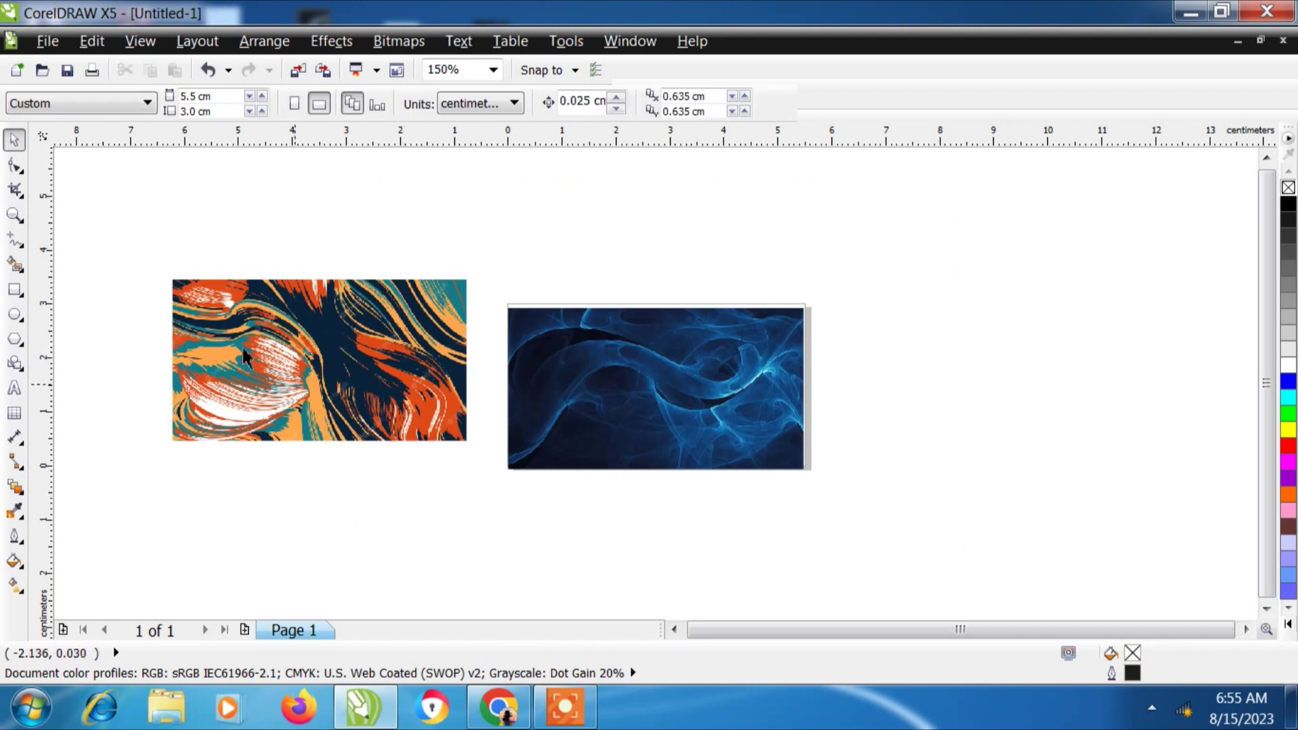
Draw a rectangle about 3.94 by 3.70 cm overlapping the upper-right part of the blue background
click(14, 289)
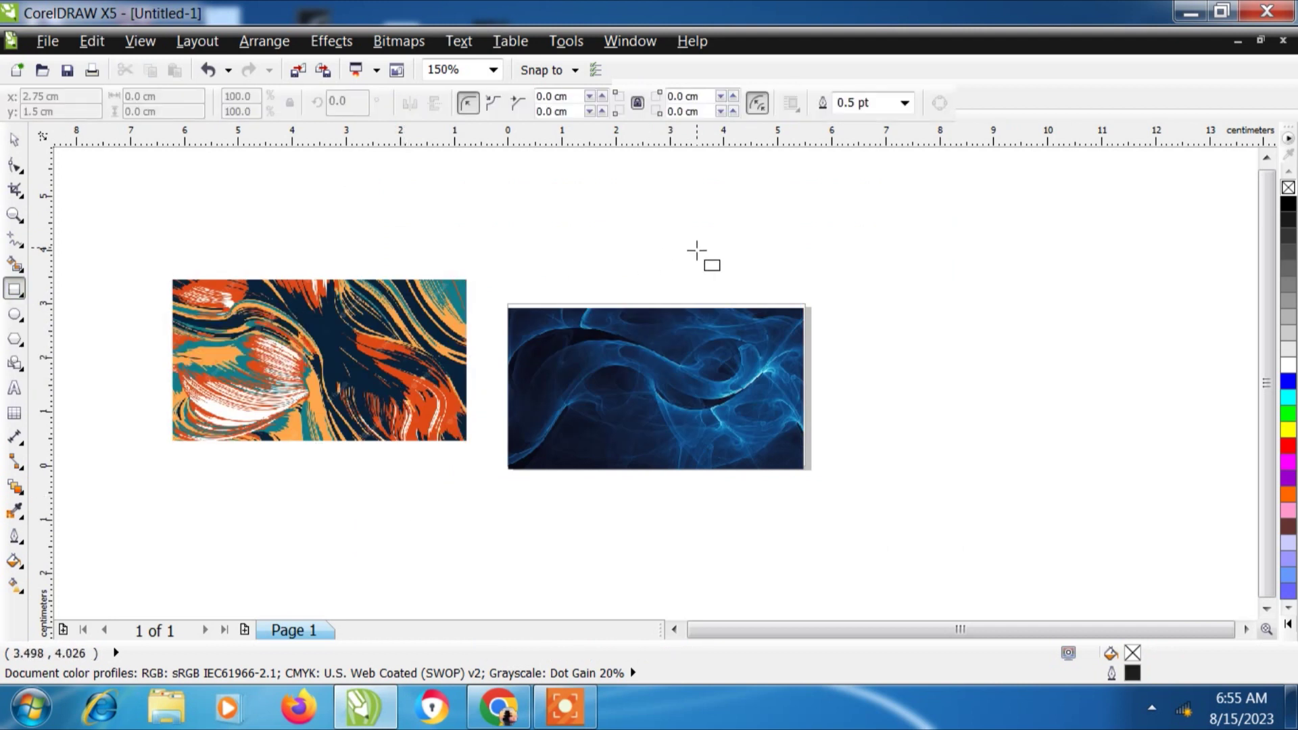
drag(661, 236, 874, 435)
key(space)
Try outline widths such as 12 pt and 24 pt on the rectangle and settle on 16 pt
click(905, 103)
click(857, 289)
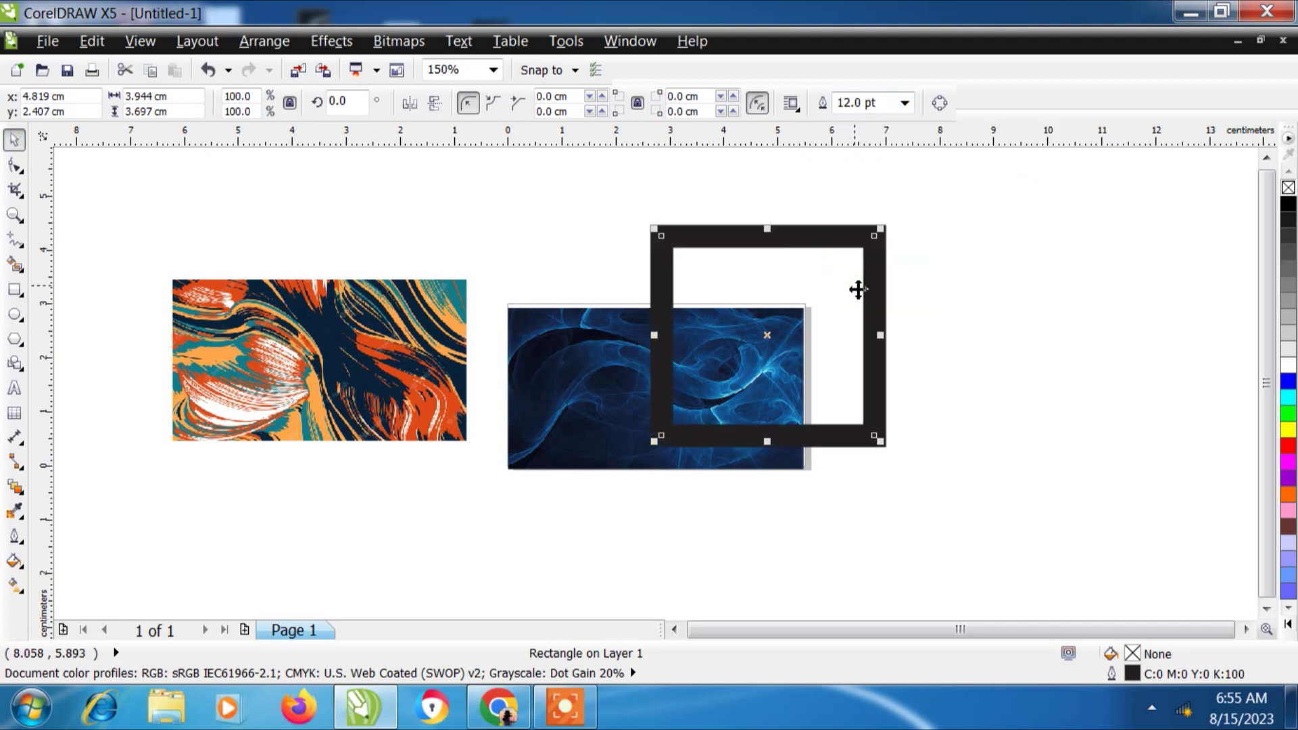
click(904, 102)
click(872, 324)
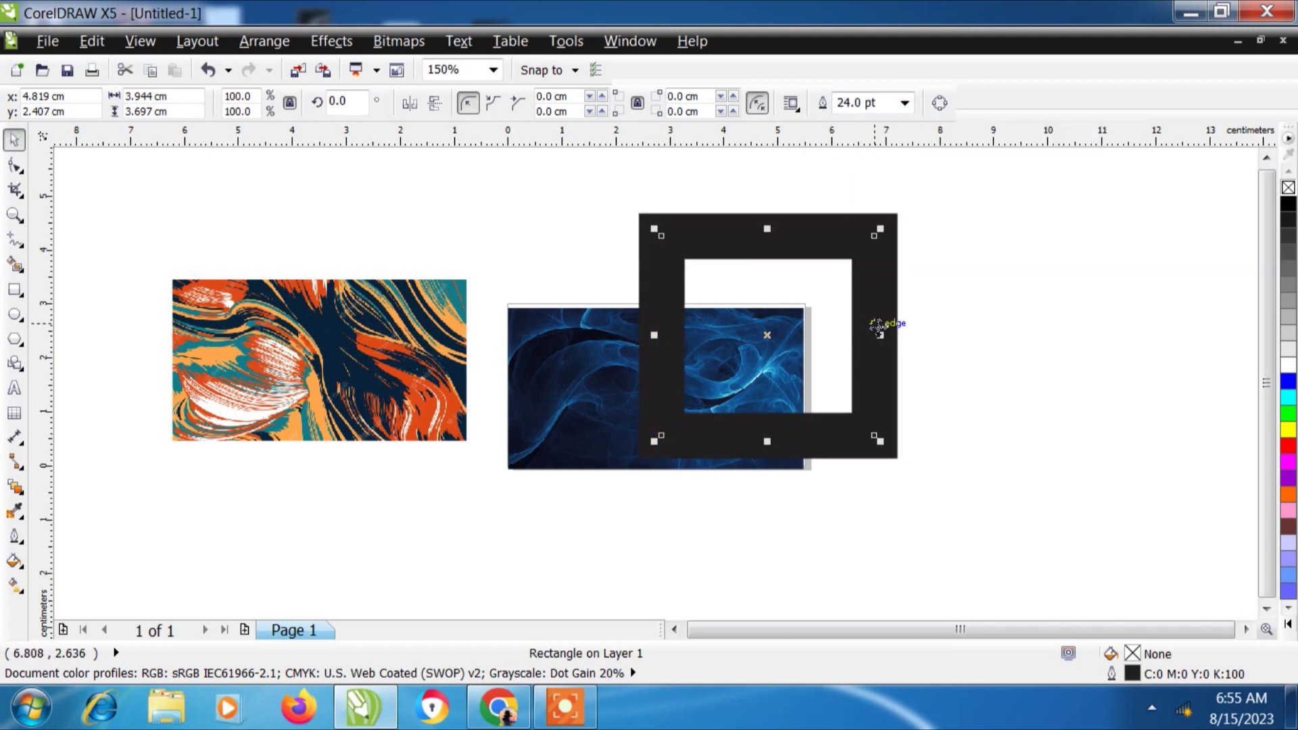
click(904, 103)
click(854, 290)
click(906, 103)
click(853, 305)
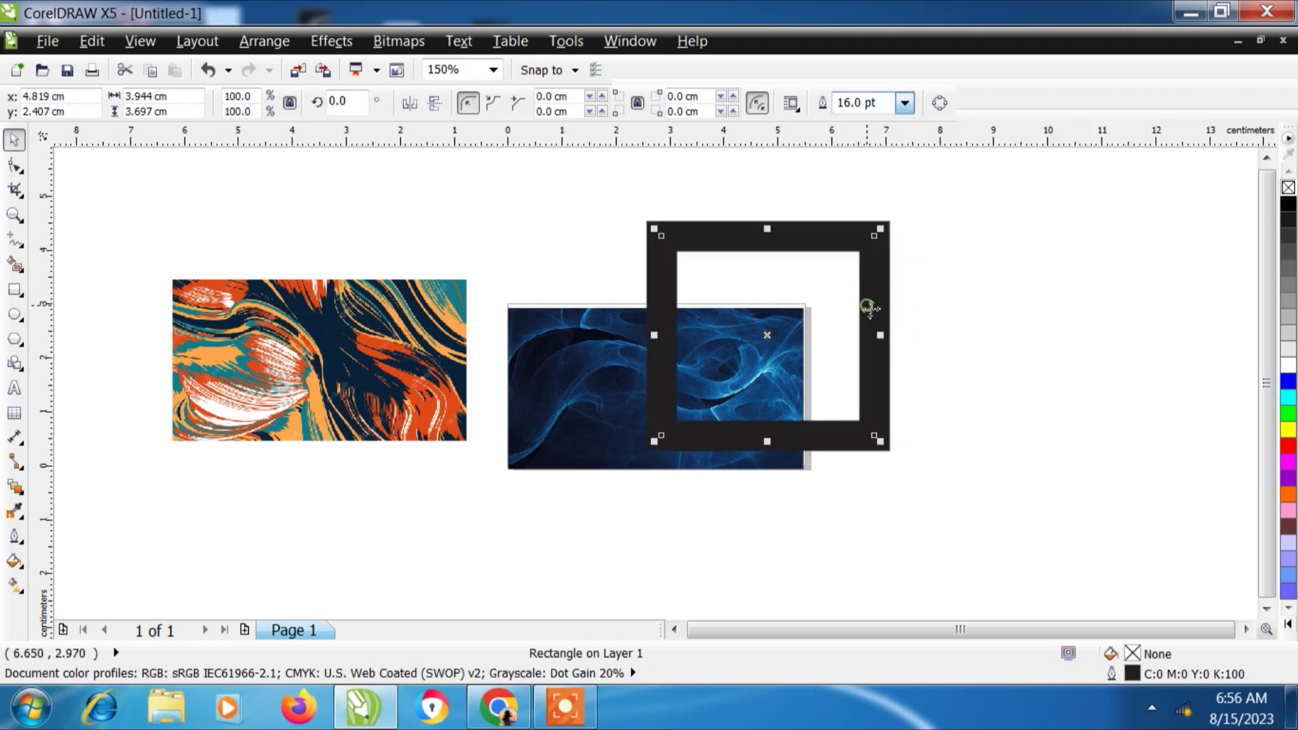
Convert the rectangle's outline to an object and move the thick black frame to the right of the page
click(264, 40)
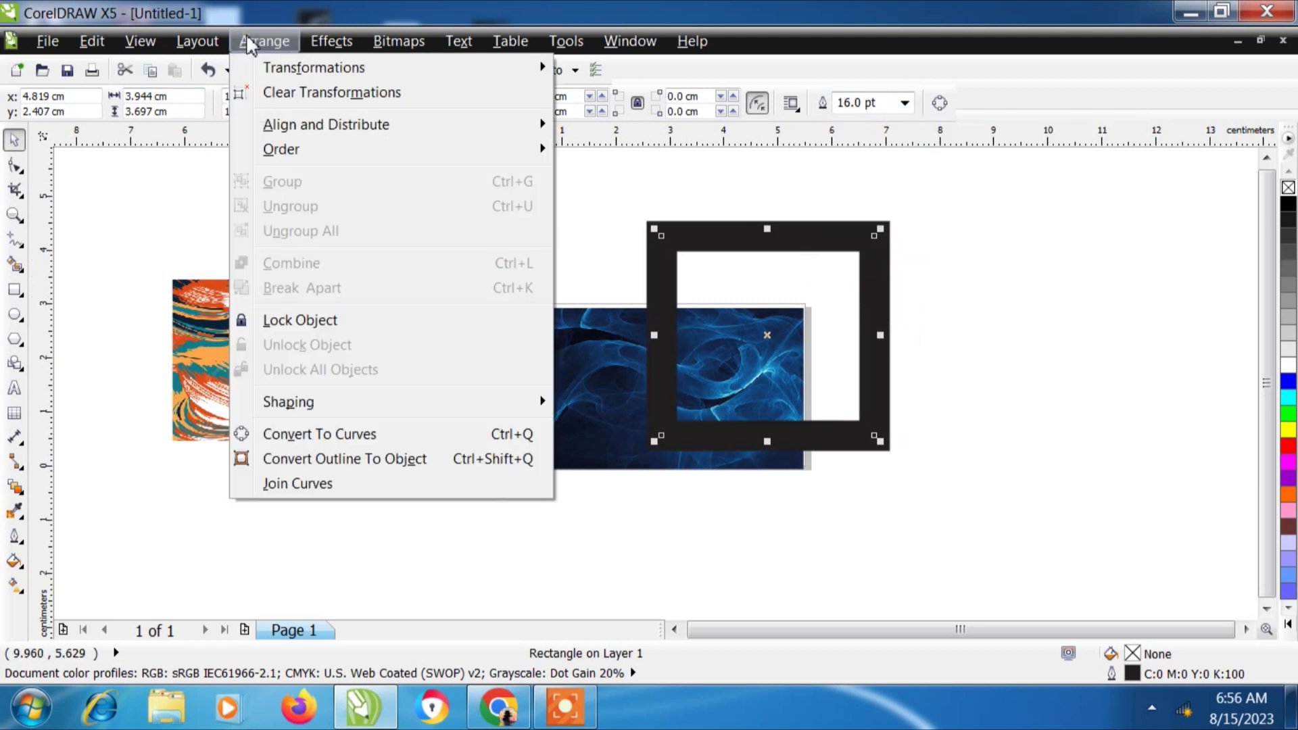
click(334, 458)
drag(884, 358, 1133, 372)
Place a smaller concentric copy inside the black frame and weld the two frames into one shape
drag(1149, 229, 1118, 270)
click(865, 246)
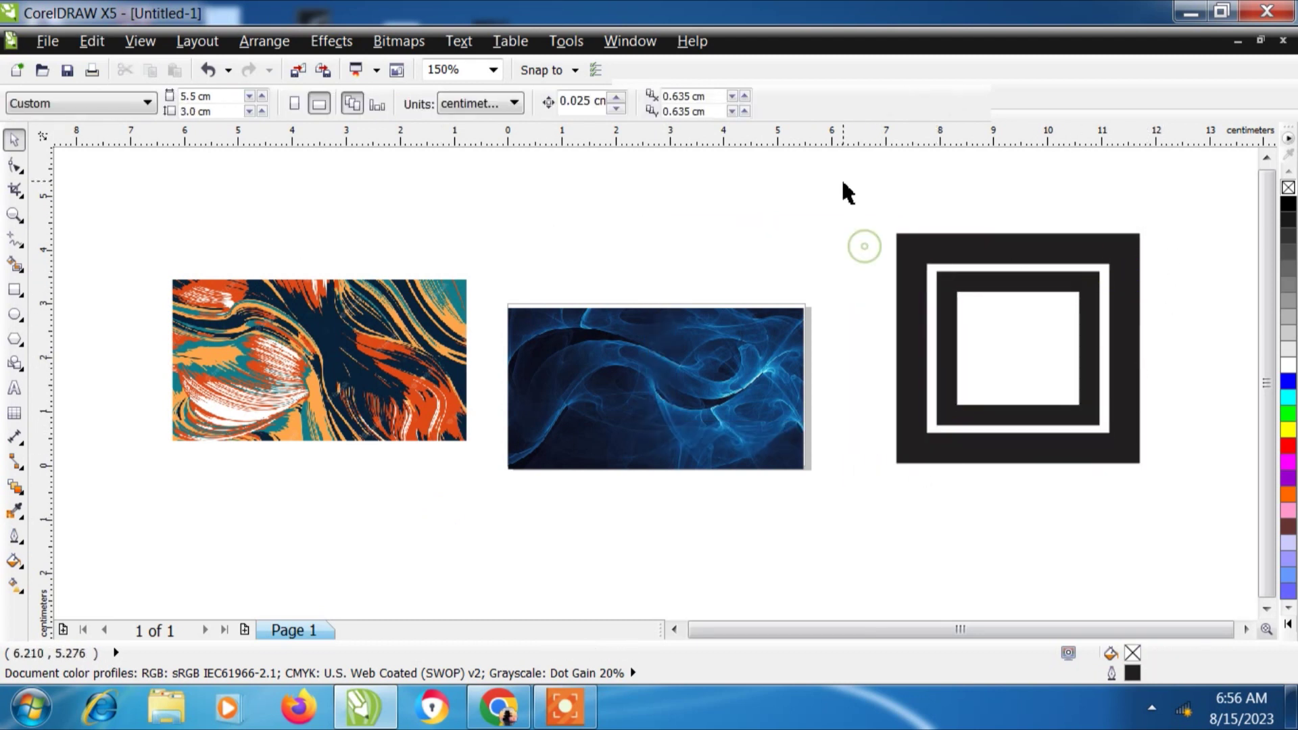
drag(845, 187, 1176, 493)
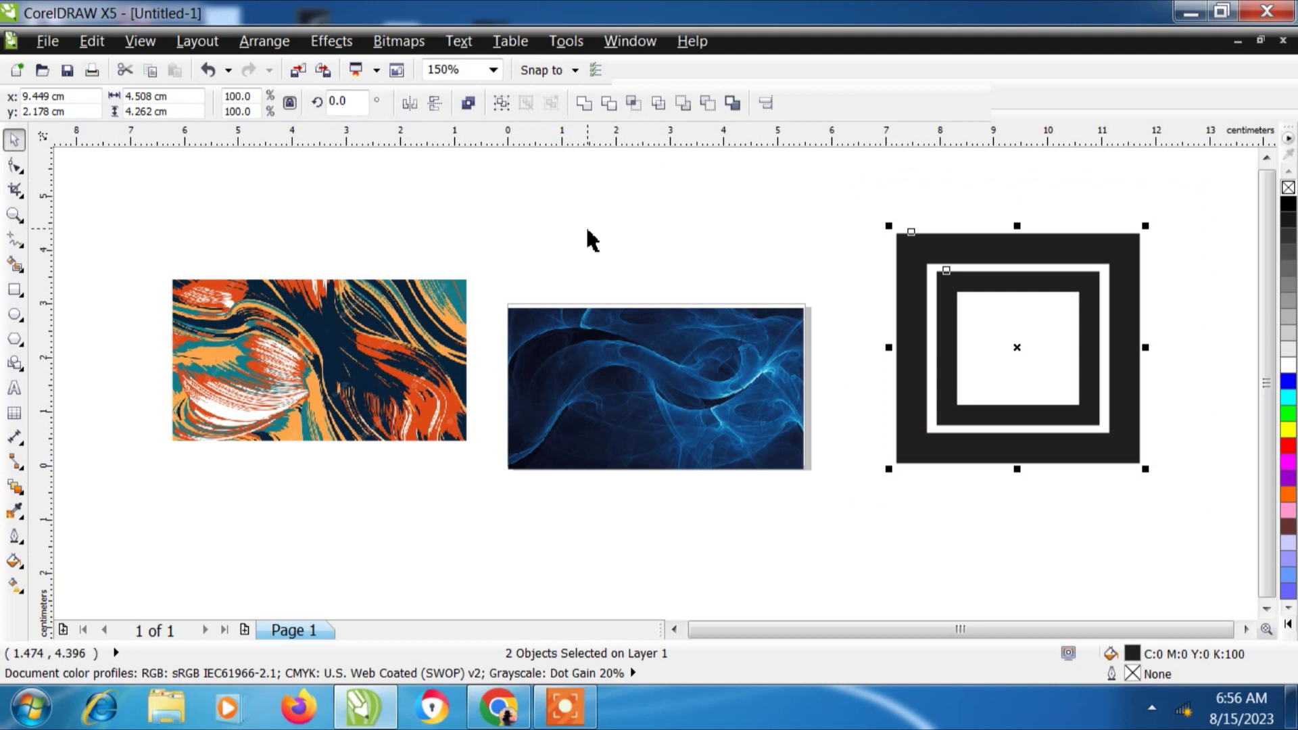
click(586, 103)
click(644, 224)
Move the welded frame over the abstract image's upper-left part and intersect the two objects
drag(980, 453, 82, 390)
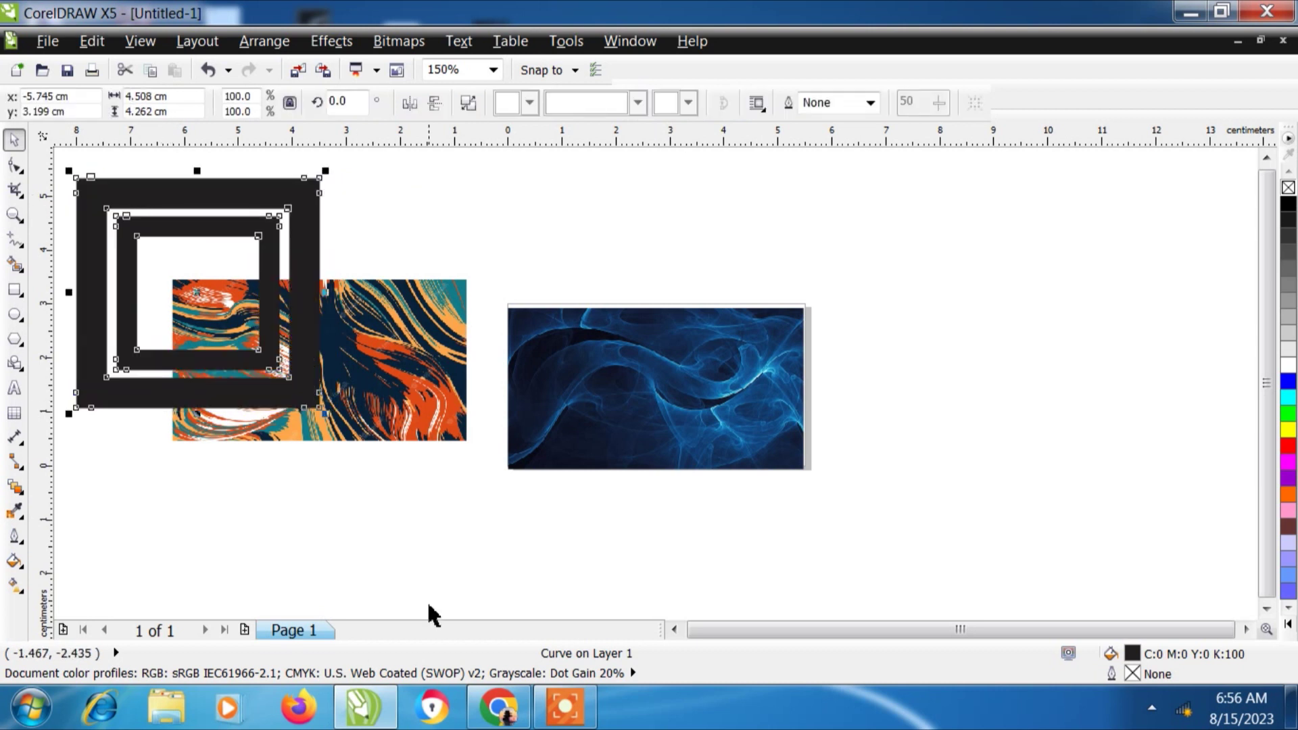
click(674, 629)
click(385, 473)
click(577, 471)
drag(171, 153, 643, 471)
click(635, 104)
click(593, 249)
Move the black frame aside and shift the L-shaped intersected piece right onto the left part of the blue background
drag(424, 274, 223, 282)
drag(261, 244, 572, 532)
key(Right)
key(Right)
key(Right)
key(Right)
key(Right)
key(Right)
key(Right)
key(Right)
key(Right)
key(Right)
key(Right)
key(Right)
key(Right)
key(Right)
key(Right)
key(Right)
key(Right)
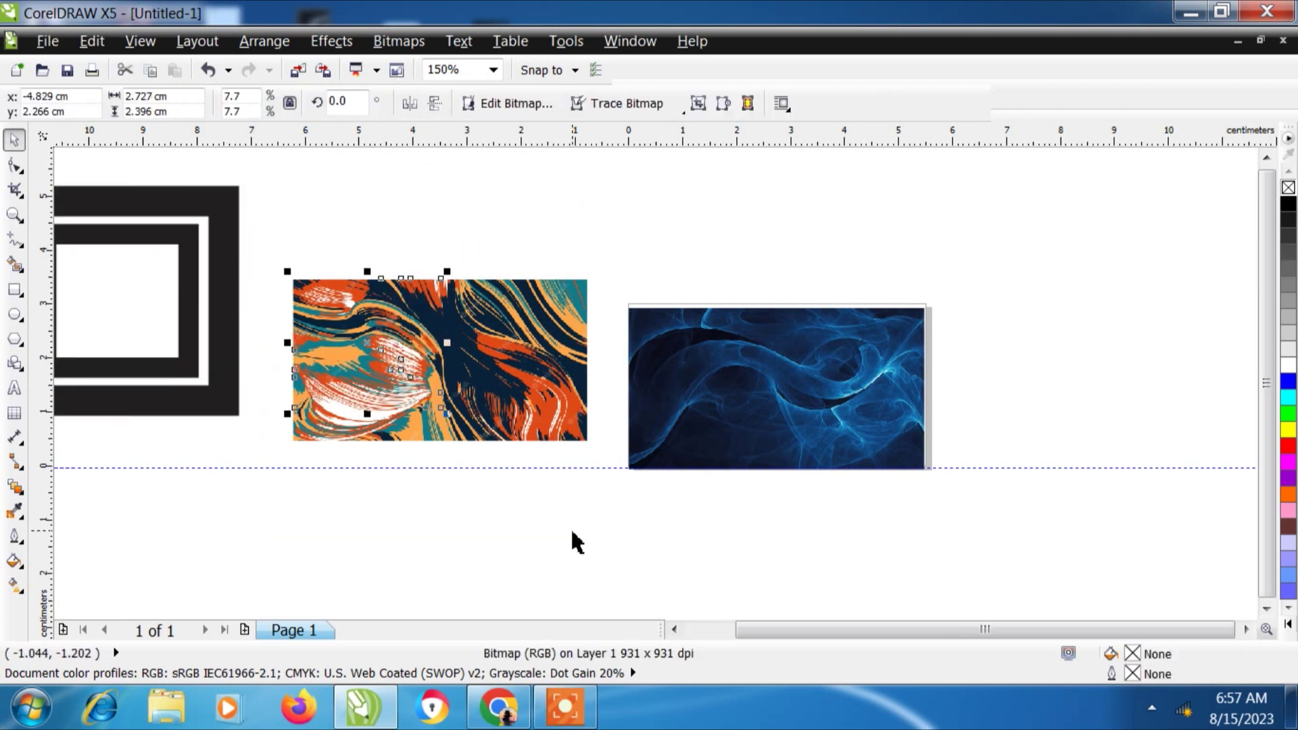
key(Right)
key(Right)
key(Right)
key(Right)
key(Right)
key(Right)
key(Right)
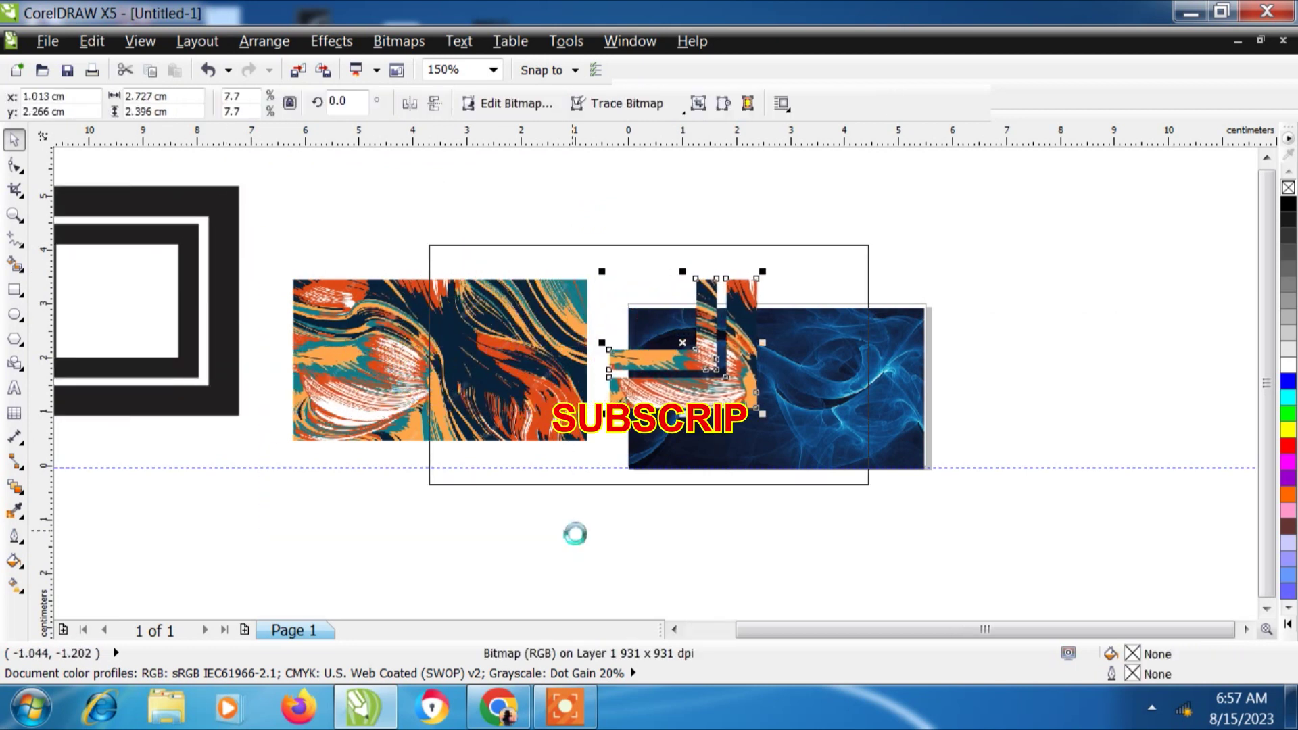
click(504, 536)
Delete the original abstract image and the black frame
click(489, 399)
key(Delete)
click(223, 384)
key(Delete)
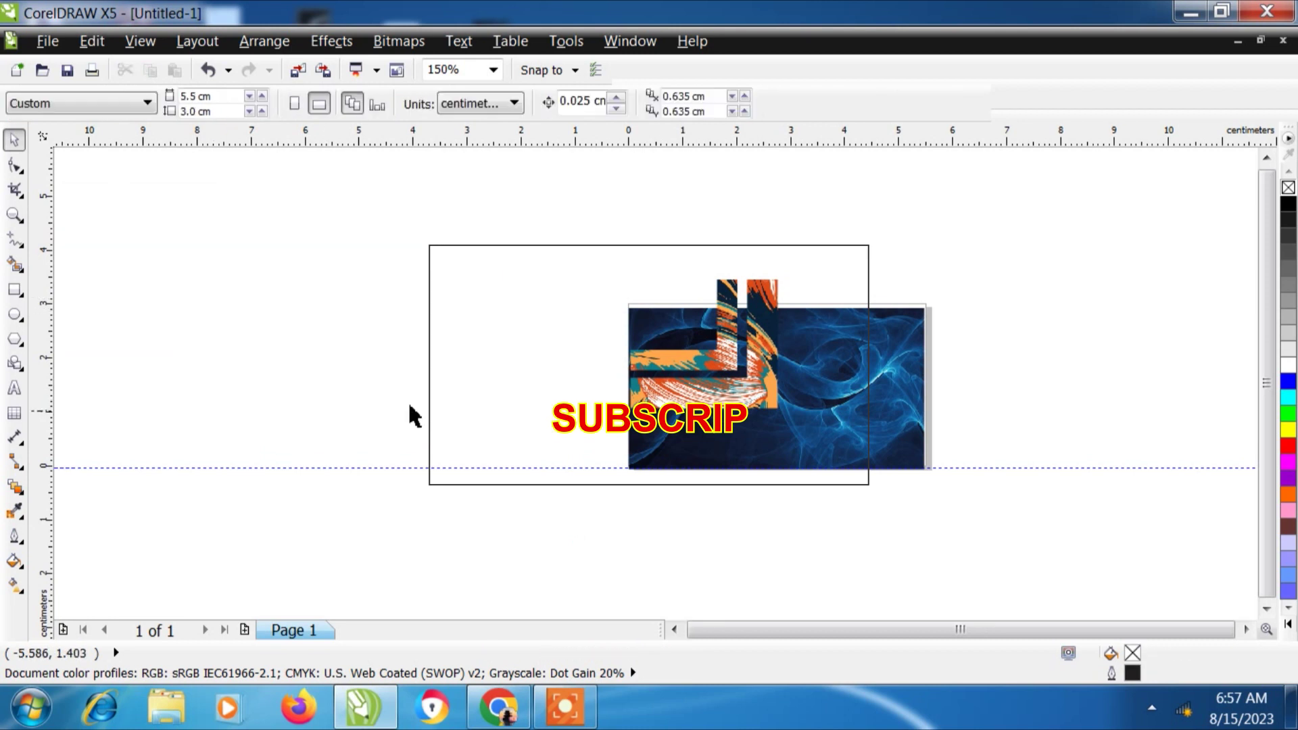
Align the L-shaped patterned piece with the top edge of the blue background
drag(514, 233, 975, 515)
key(t)
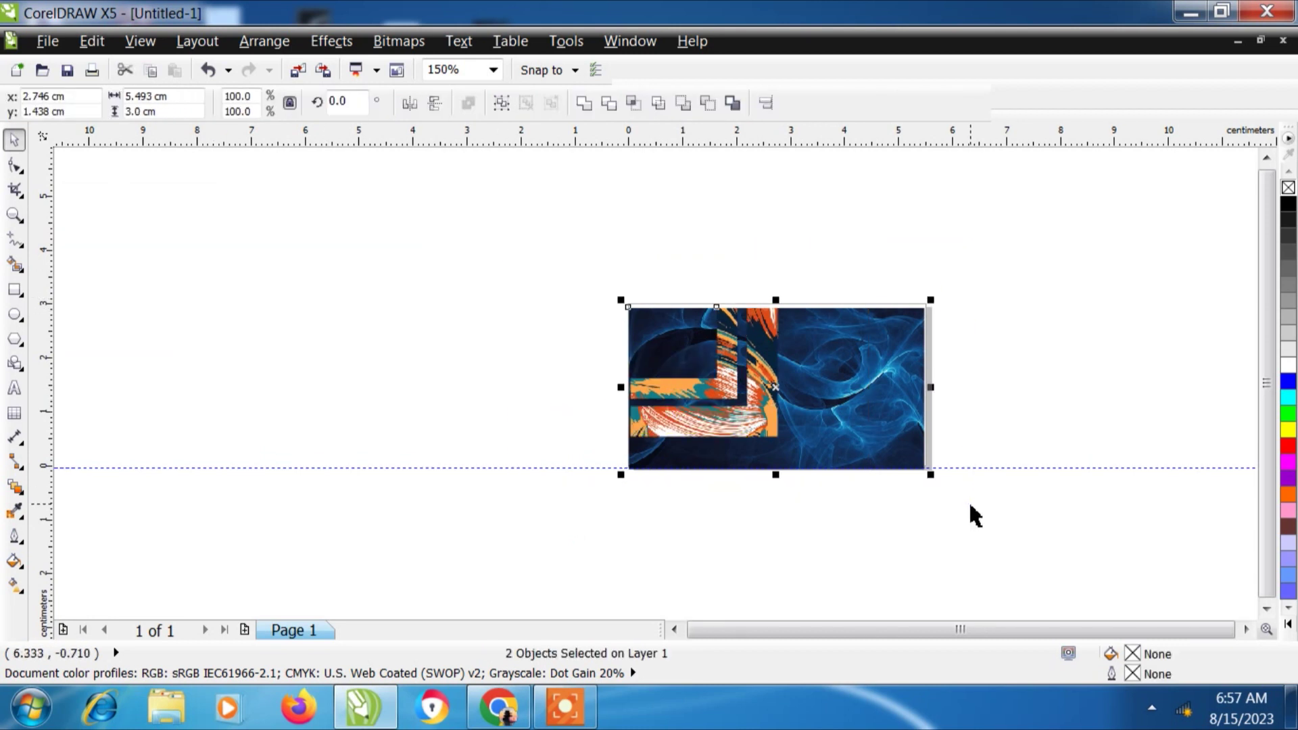
click(481, 290)
Duplicate the L-shaped patterned piece and shift the copy right, past the background's right edge
drag(467, 255, 790, 447)
key(plus)
key(Right)
key(Right)
key(Right)
key(Right)
key(Right)
key(Right)
key(Right)
key(Right)
key(Right)
key(Right)
key(Right)
key(Right)
key(Right)
key(Right)
key(Right)
key(Right)
key(Right)
key(Right)
key(Right)
key(Right)
key(Right)
key(Right)
key(Right)
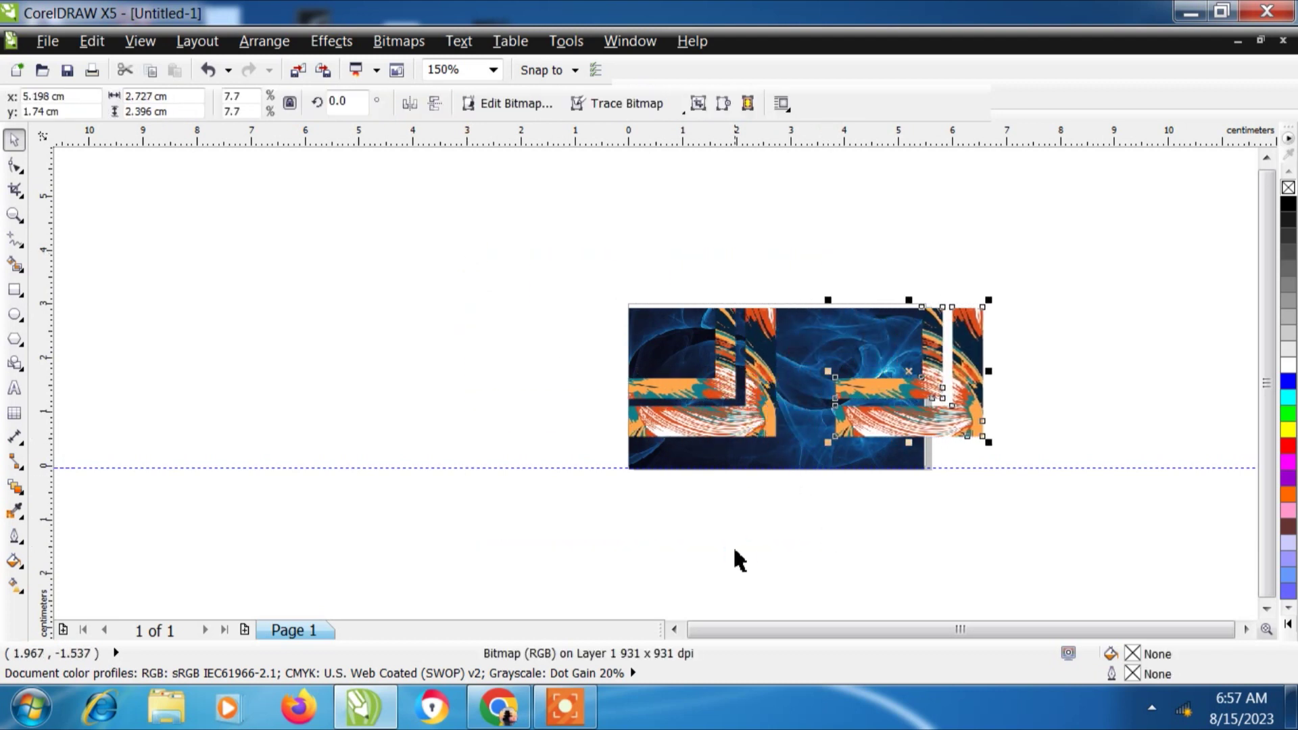
Mirror the copied L-shaped piece vertically and horizontally and scale it down
click(433, 104)
click(409, 104)
drag(1012, 299, 978, 330)
Align the smaller L-shaped piece with the right and bottom edges of the blue background
shift+click(804, 463)
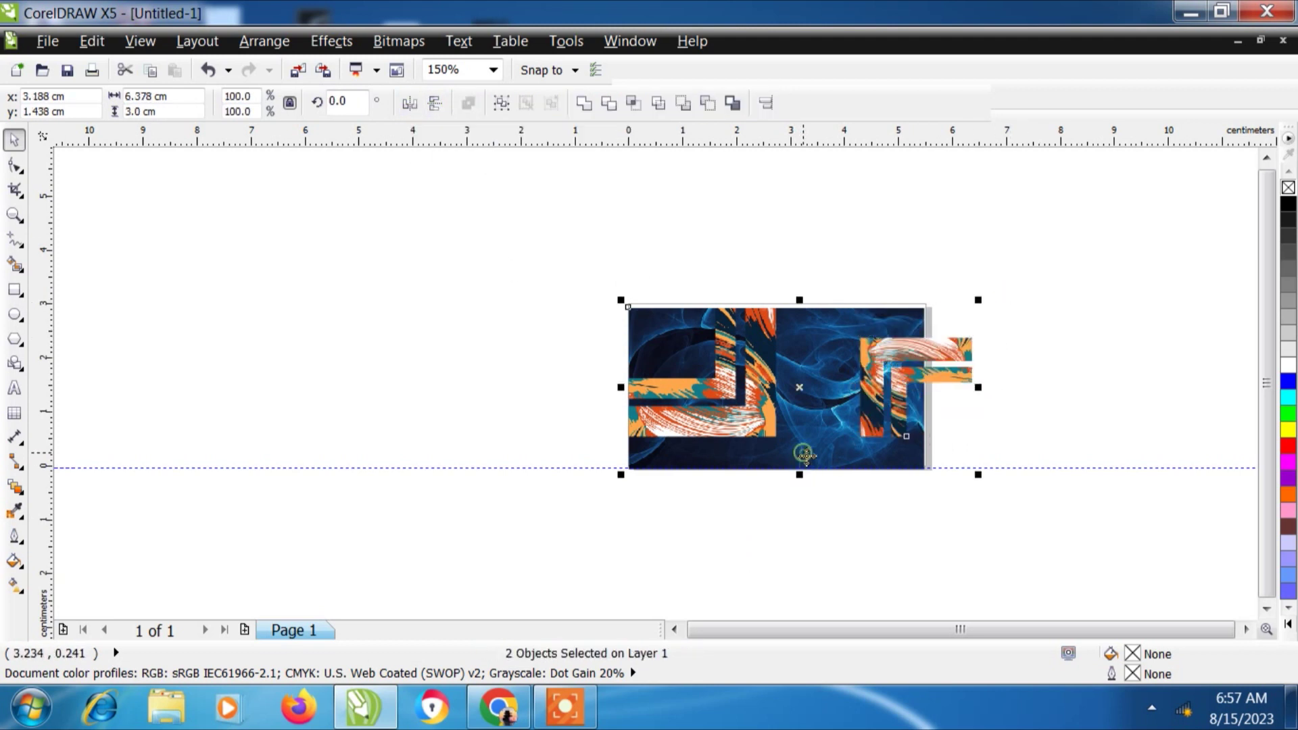
key(r)
key(b)
click(1002, 476)
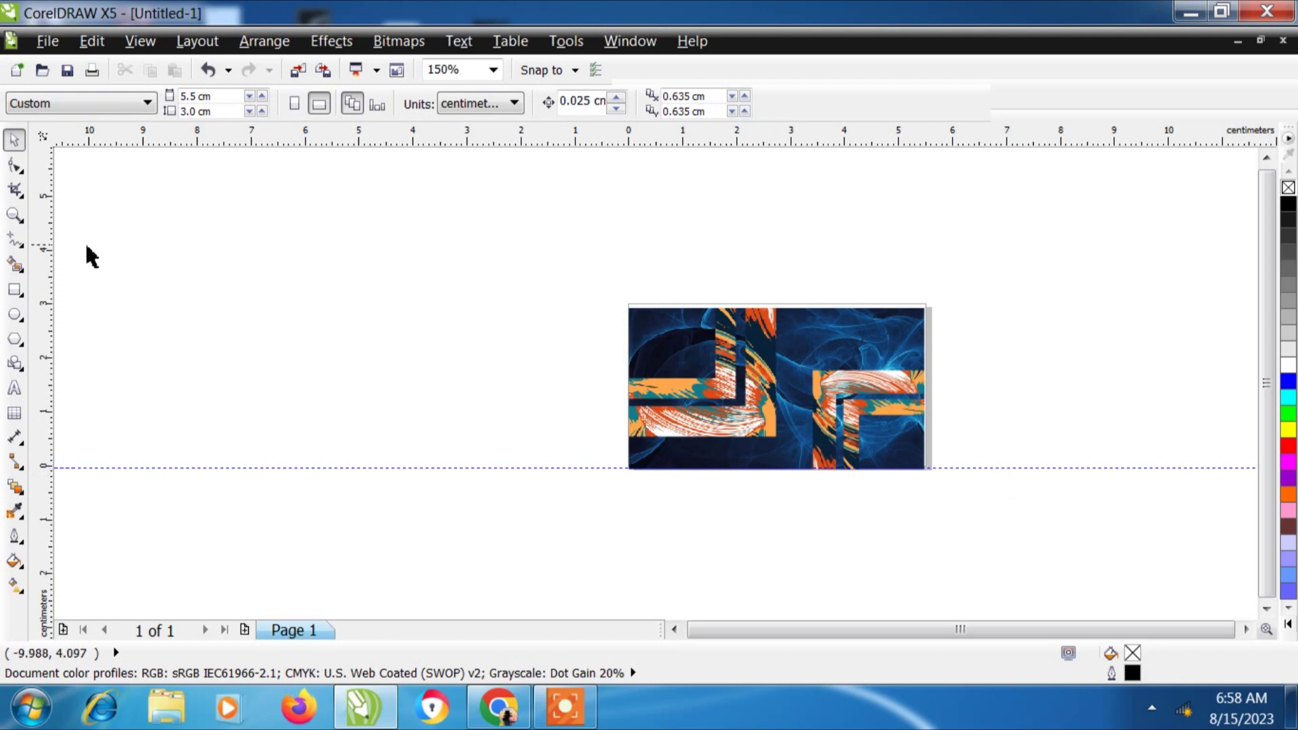
Mirror the blue background image vertically
click(15, 215)
click(227, 103)
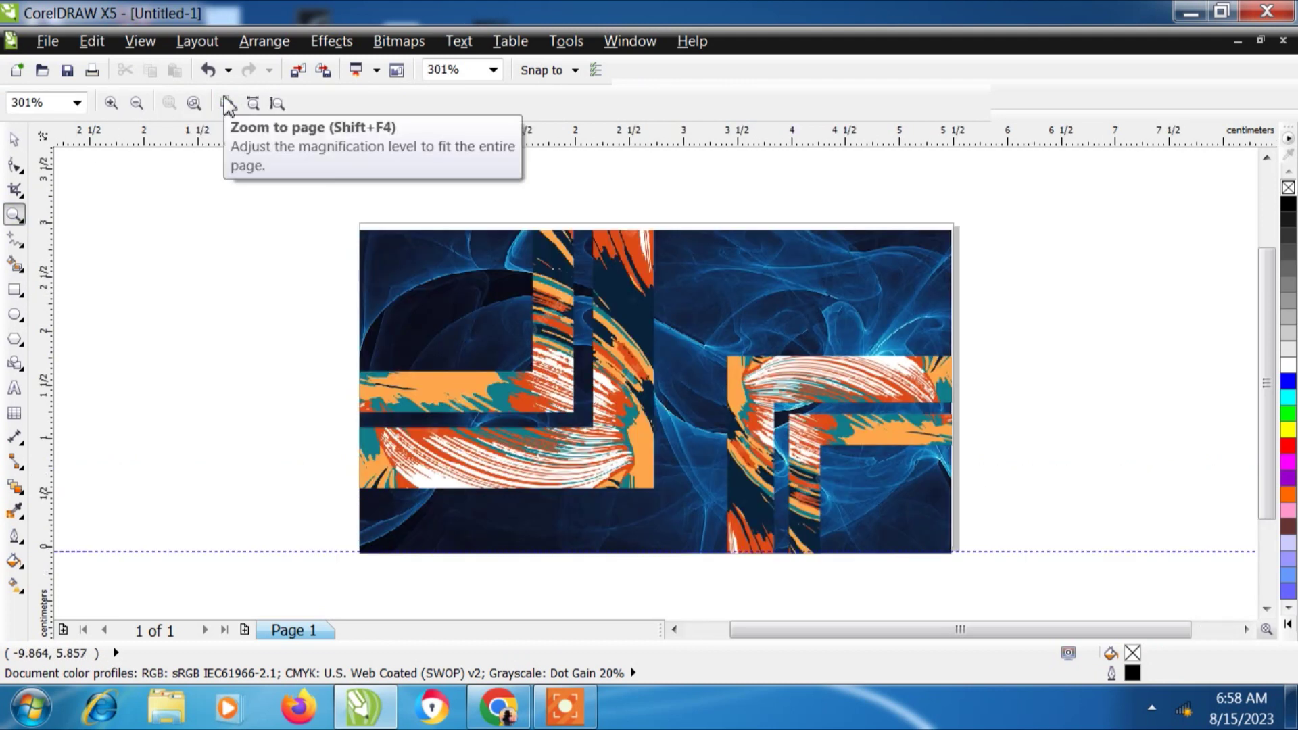
key(space)
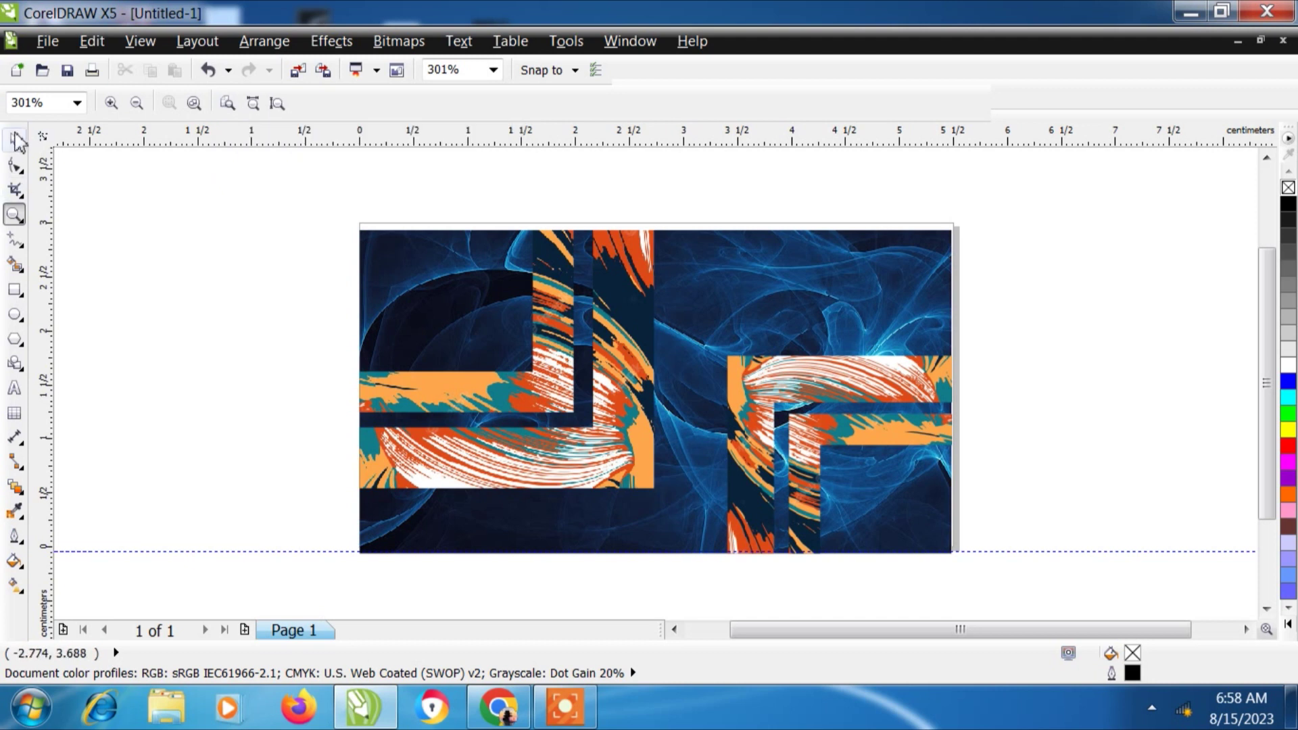
click(685, 541)
click(202, 285)
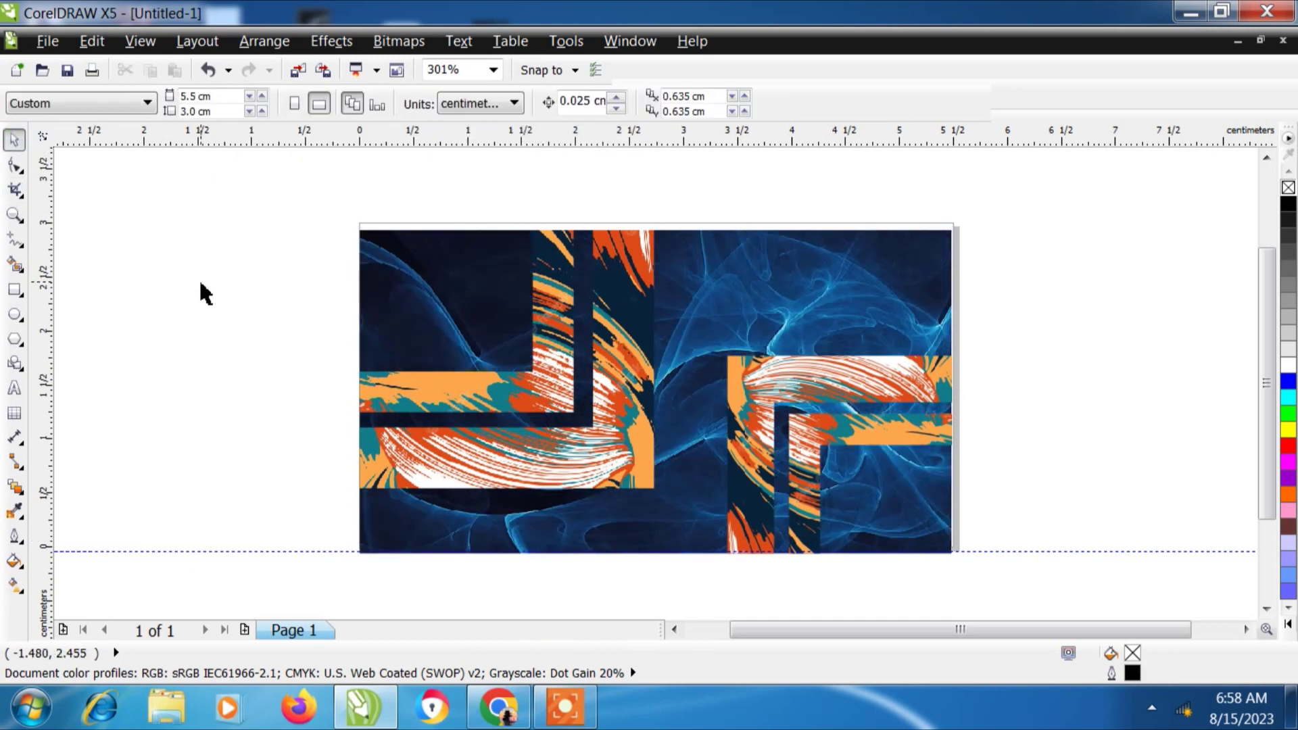
Draw a square about 0.79 cm wide left of the page and rotate it 45 degrees into a diamond
click(15, 290)
drag(126, 292, 213, 377)
click(14, 141)
click(180, 341)
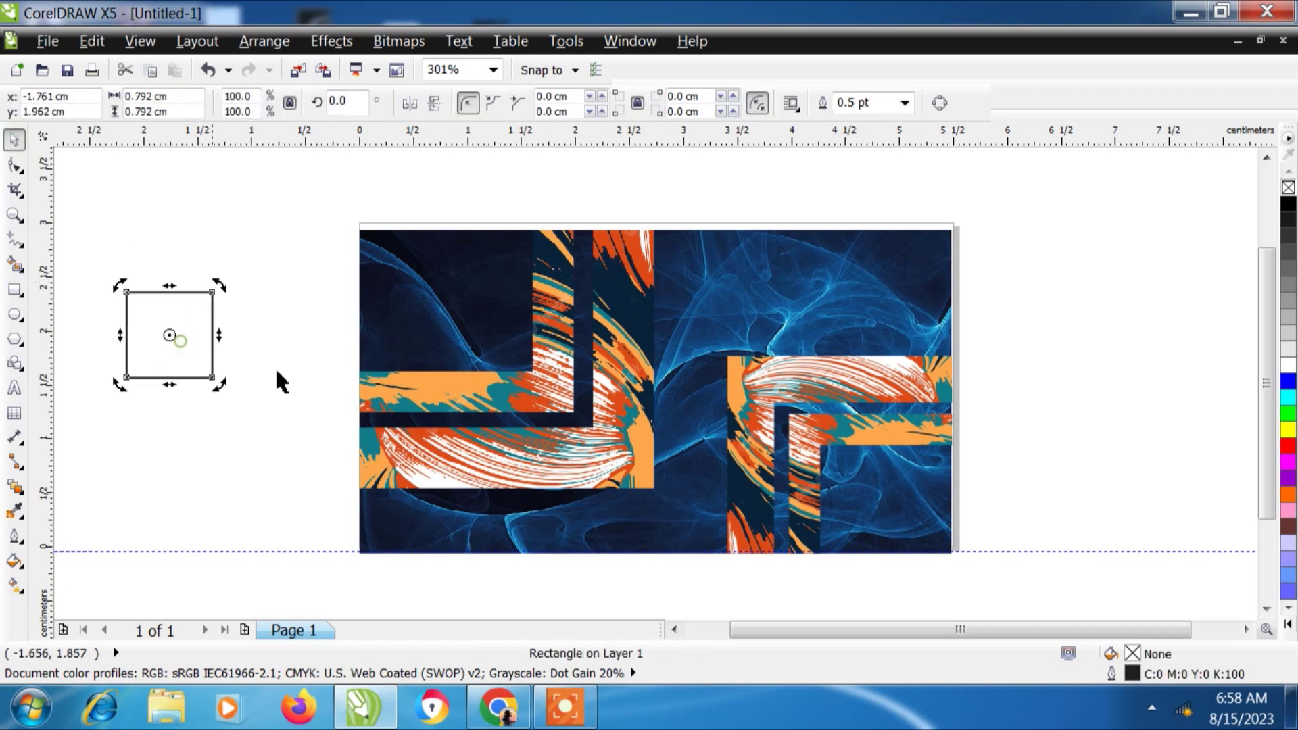
double_click(347, 102)
text(45)
key(Return)
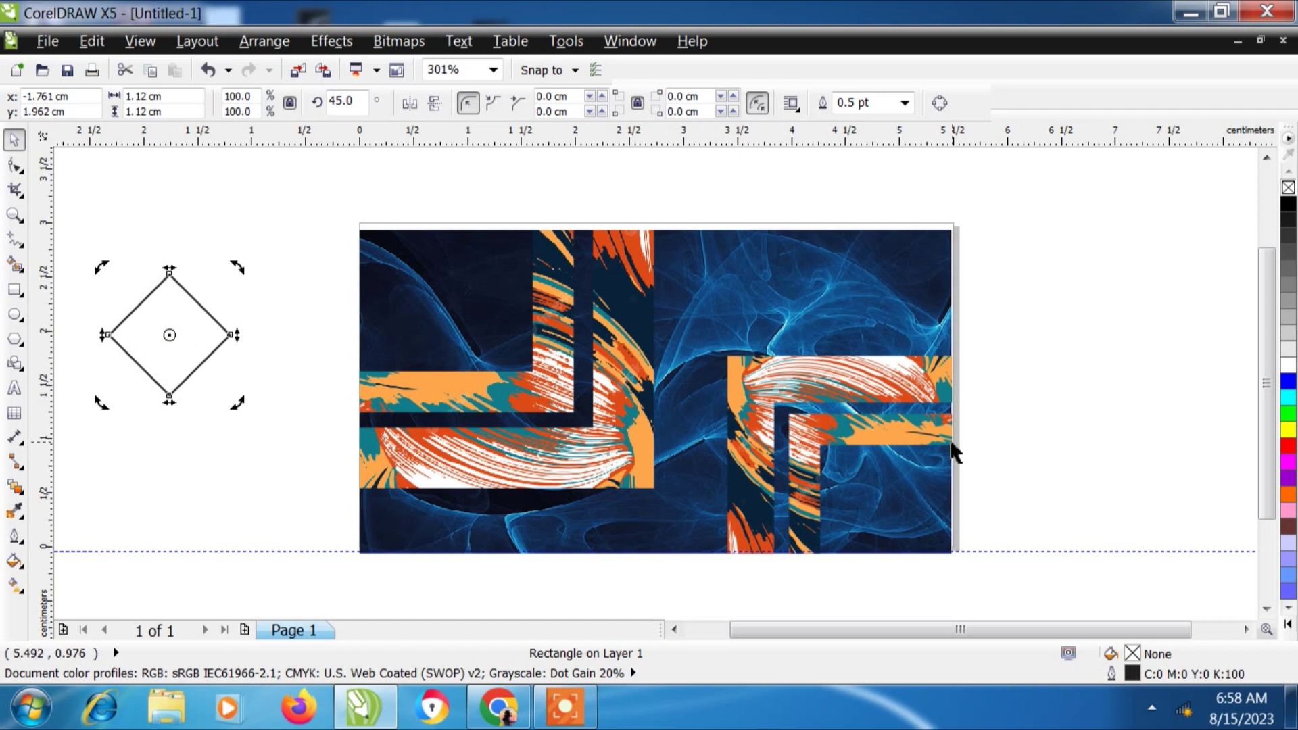
Move the diamond onto the background between the two L-shaped pieces, near the top, and scale it to 75%, about 0.84 cm wide
click(226, 479)
drag(186, 337, 754, 291)
drag(805, 220, 777, 240)
Fill the diamond with red and give it a white outline
click(1288, 433)
click(1288, 446)
right_click(1288, 369)
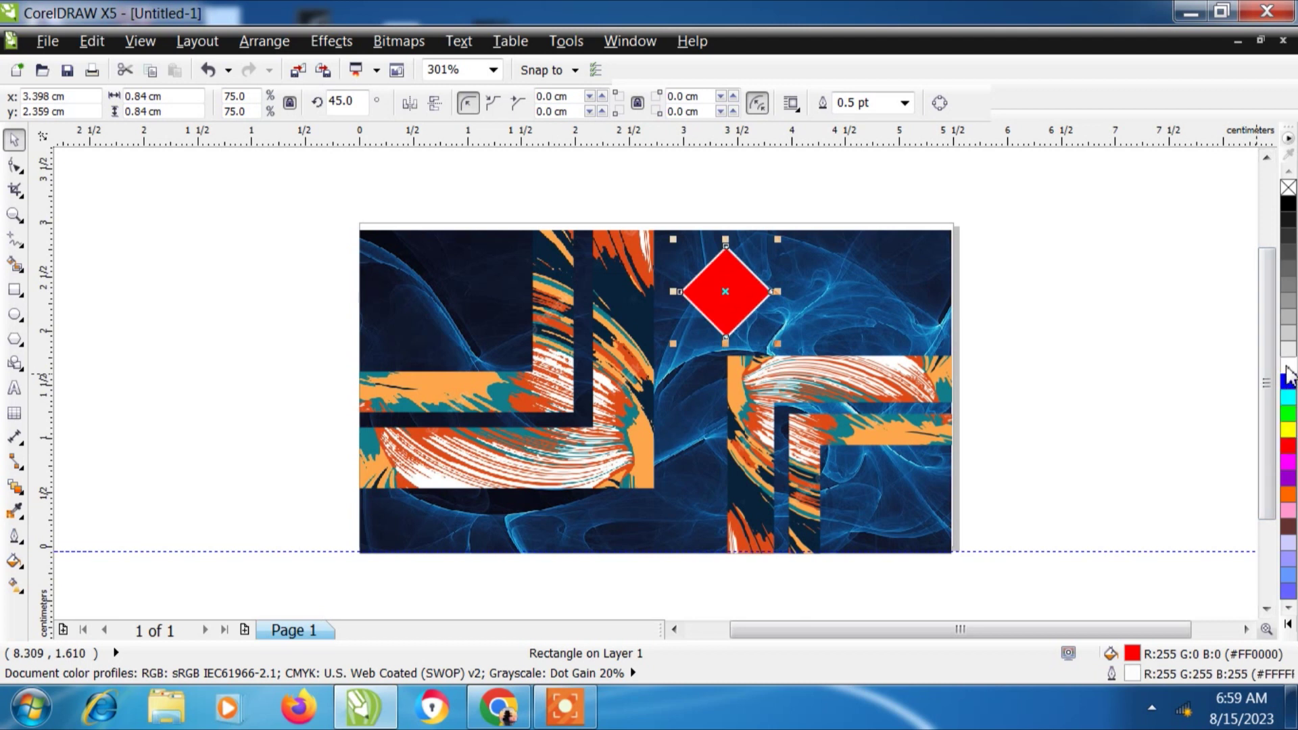
Scale the red diamond down further to about 0.73 cm wide
click(14, 215)
drag(465, 239, 1067, 381)
click(15, 139)
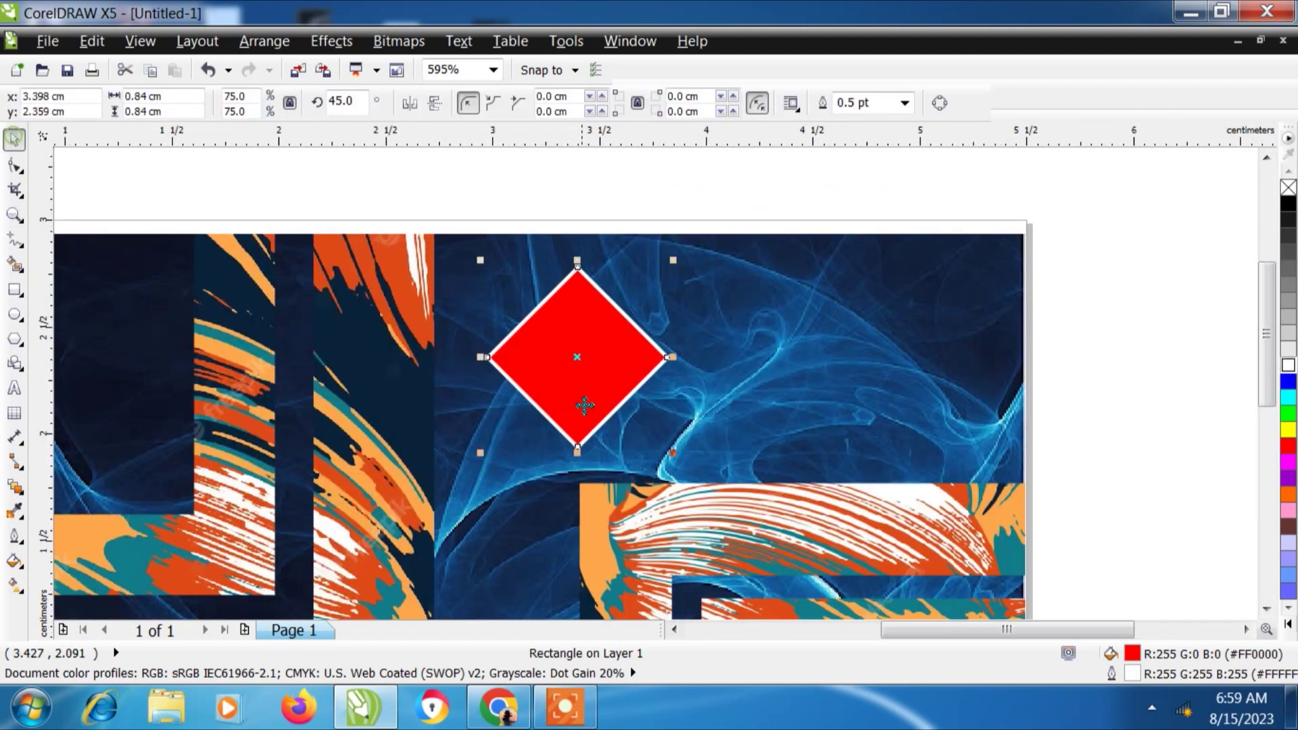
drag(679, 263, 652, 284)
click(420, 185)
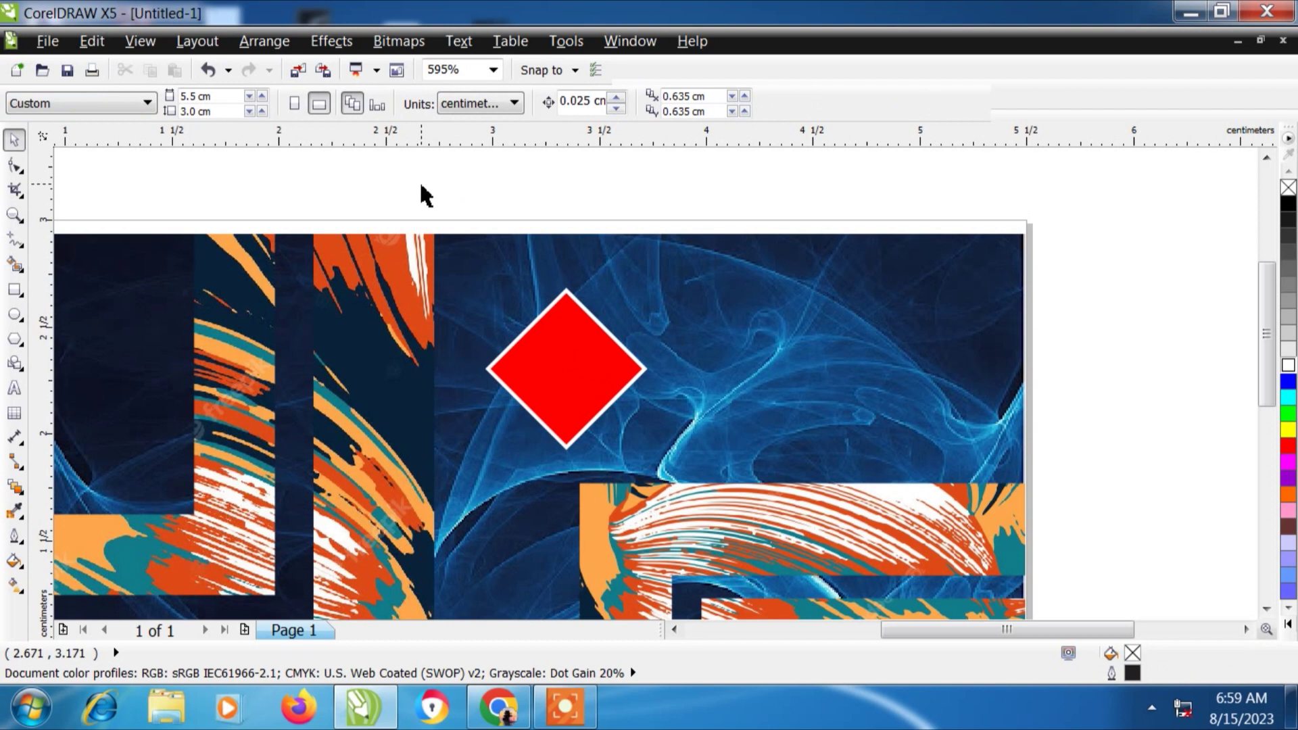
Place a copy of the red diamond about 0.81 cm to its right and fill the copy with blue
drag(447, 206, 729, 492)
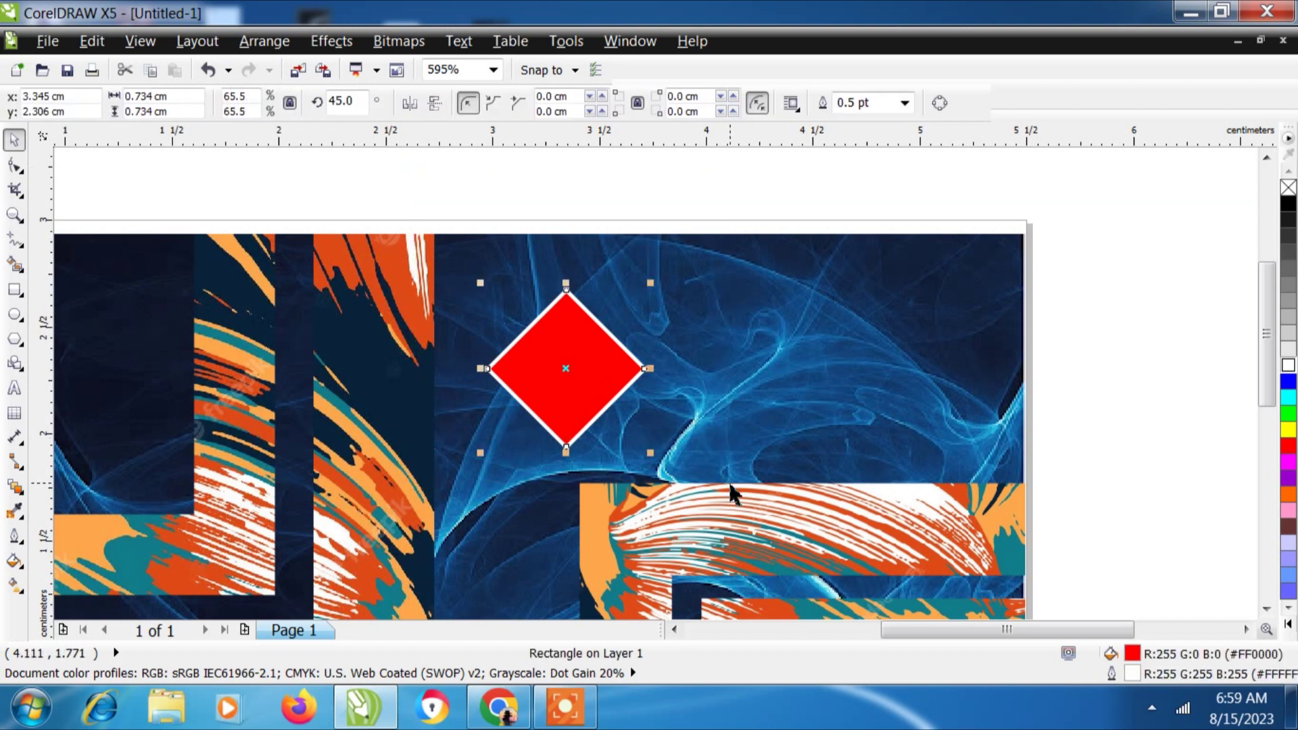
key(Right)
key(Right)
key(Right)
key(Right)
key(Right)
key(Right)
key(Right)
key(Right)
key(Right)
key(Right)
key(Right)
key(Right)
key(Right)
key(Right)
key(Right)
key(Right)
key(Right)
key(Right)
key(Right)
key(Right)
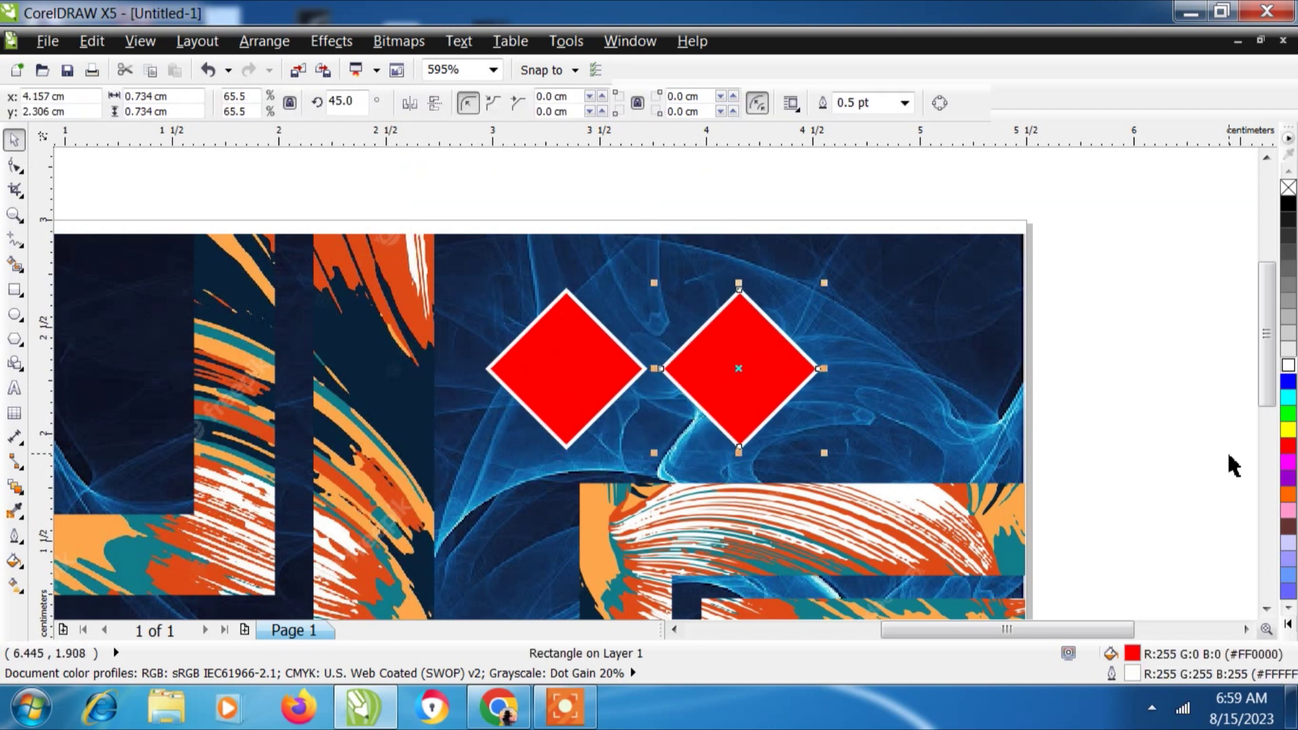
click(1287, 381)
Place a copy of the blue diamond about 0.84 cm to its right and fill the copy with grey
key(plus)
key(Right)
key(Right)
key(Right)
key(Right)
key(Right)
key(Right)
key(Right)
key(Right)
key(Right)
key(Right)
key(Right)
key(Right)
key(Right)
key(Right)
key(Right)
key(Right)
key(Right)
key(Right)
key(Right)
key(Right)
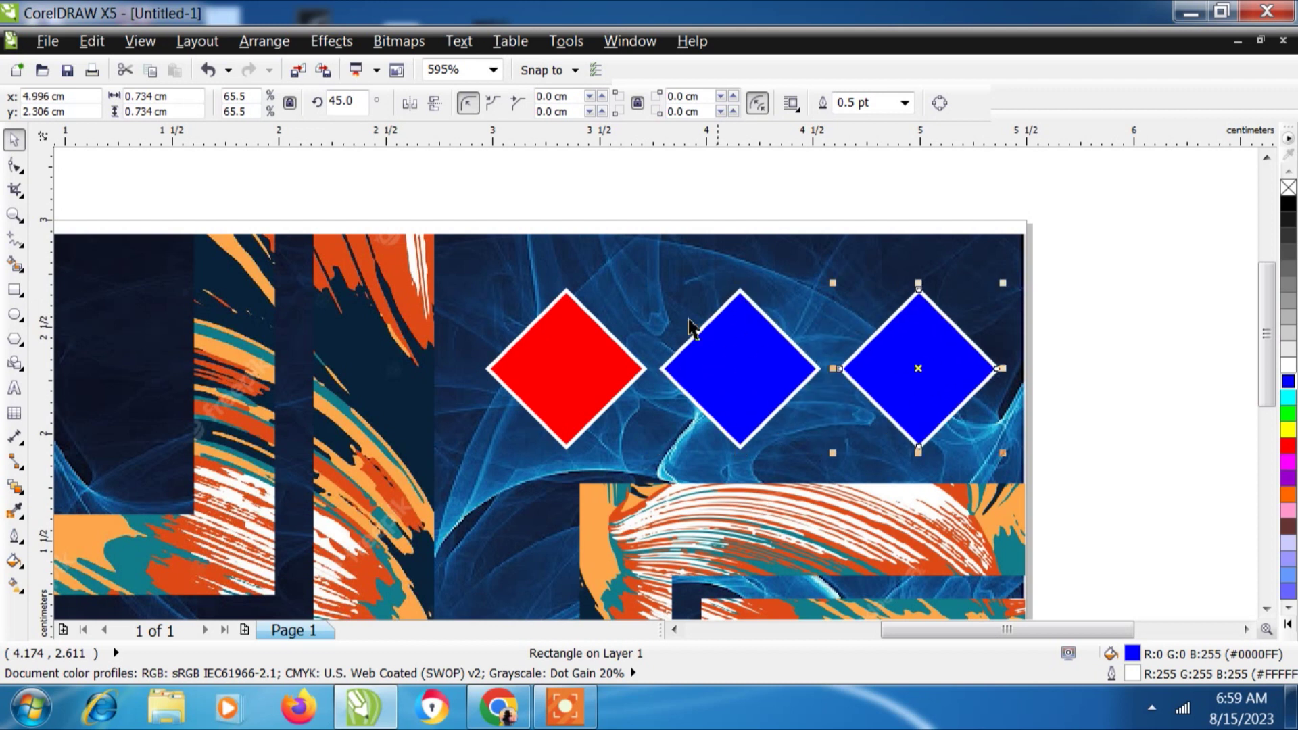
click(1288, 301)
click(1195, 379)
Align the large L-shaped piece with the background's top and left edges
click(14, 215)
click(135, 102)
key(space)
click(500, 539)
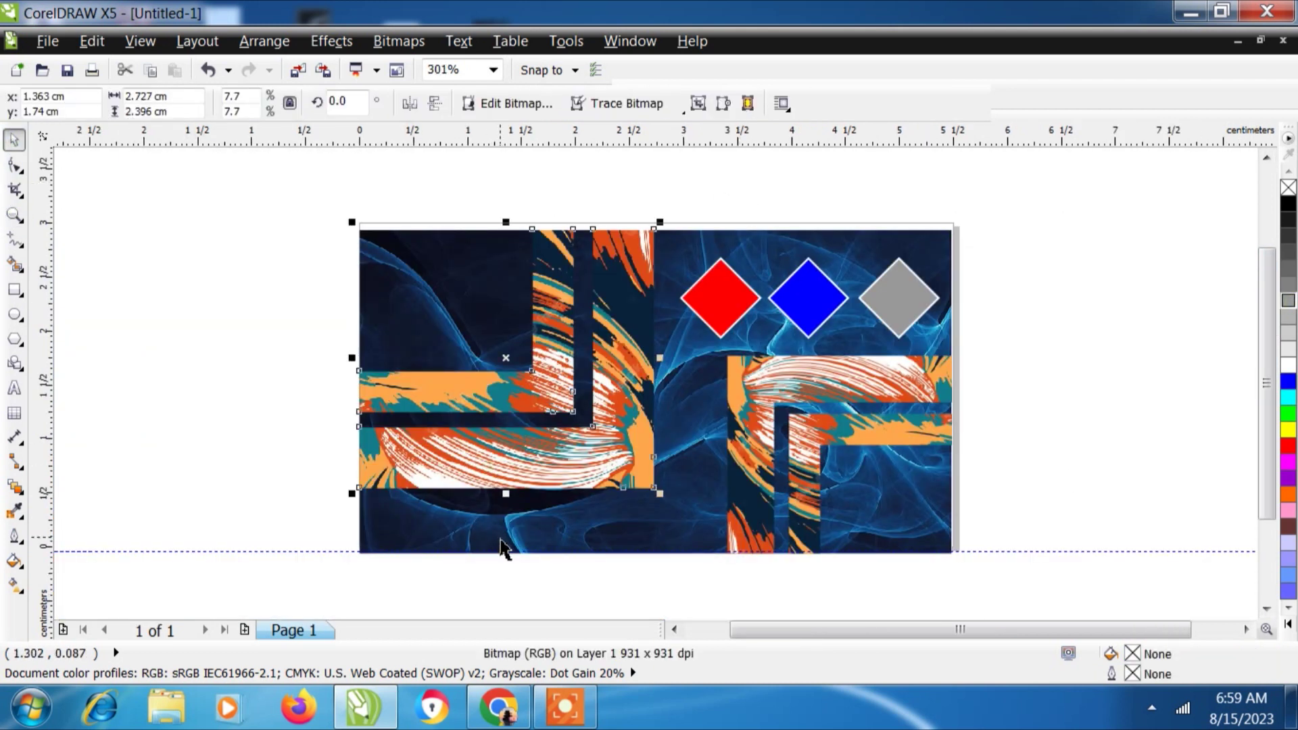
click(246, 250)
drag(237, 180, 671, 573)
shift+click(455, 284)
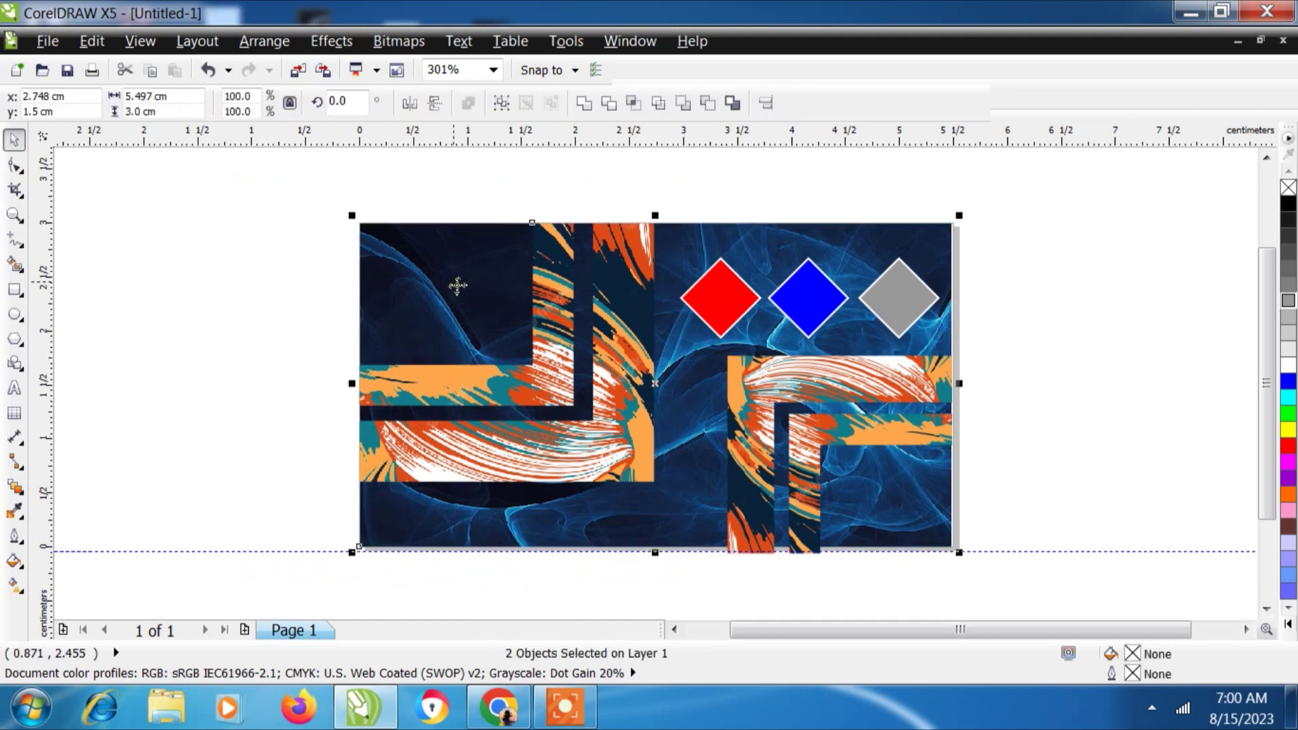
key(l)
Align the small L-shaped piece under the diamonds with the background's bottom edge
click(996, 334)
click(838, 385)
scroll(569, 479, down, 1)
shift+click(562, 471)
click(1110, 359)
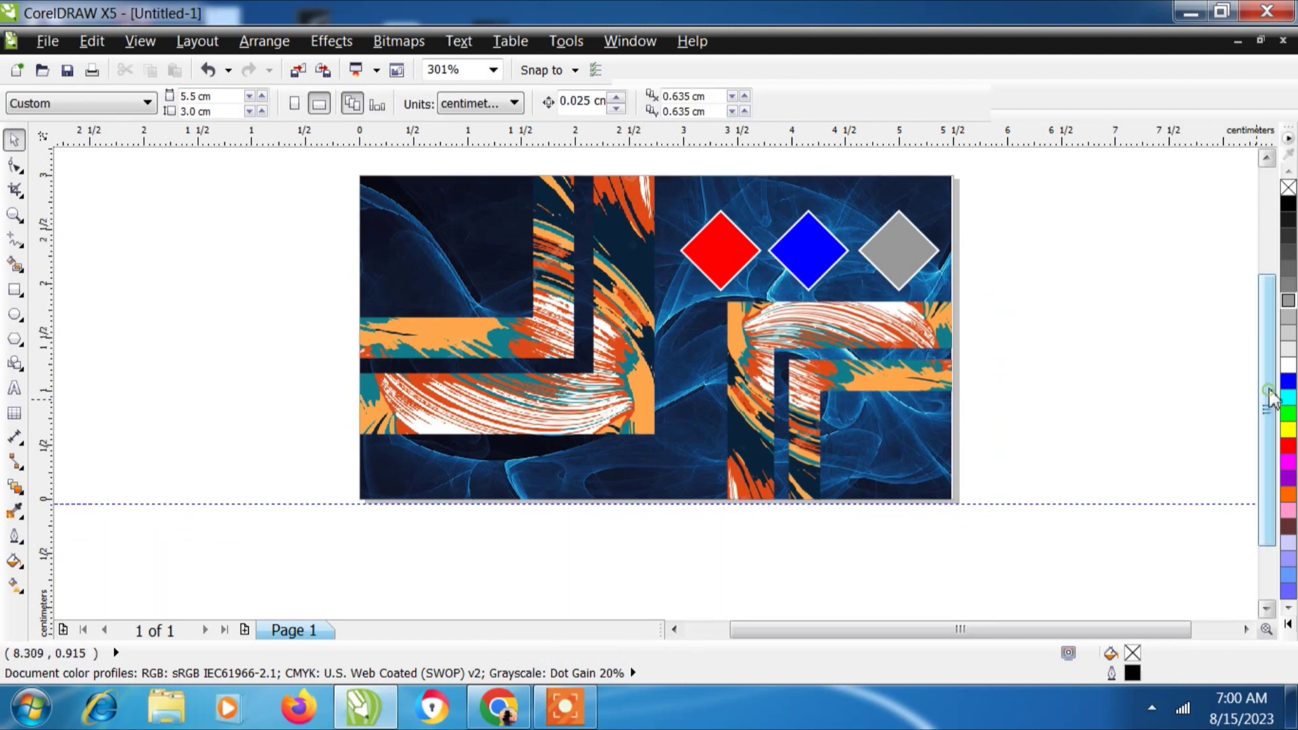
scroll(1110, 350, up, 2)
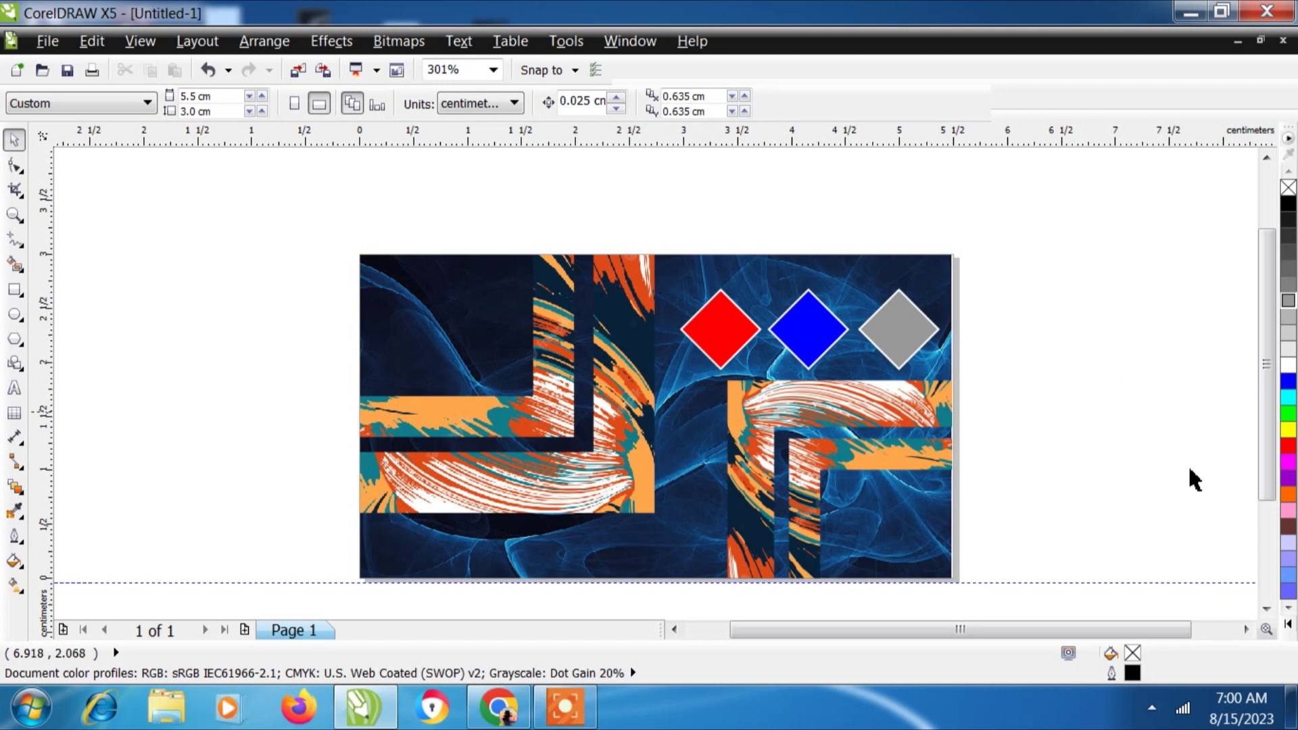
Draw a small circle about 0.17 cm wide at the red diamond's centre, filled with white and without an outline
click(15, 215)
drag(598, 188, 509, 426)
click(14, 141)
click(14, 315)
click(14, 140)
click(1288, 365)
right_click(1288, 187)
click(107, 217)
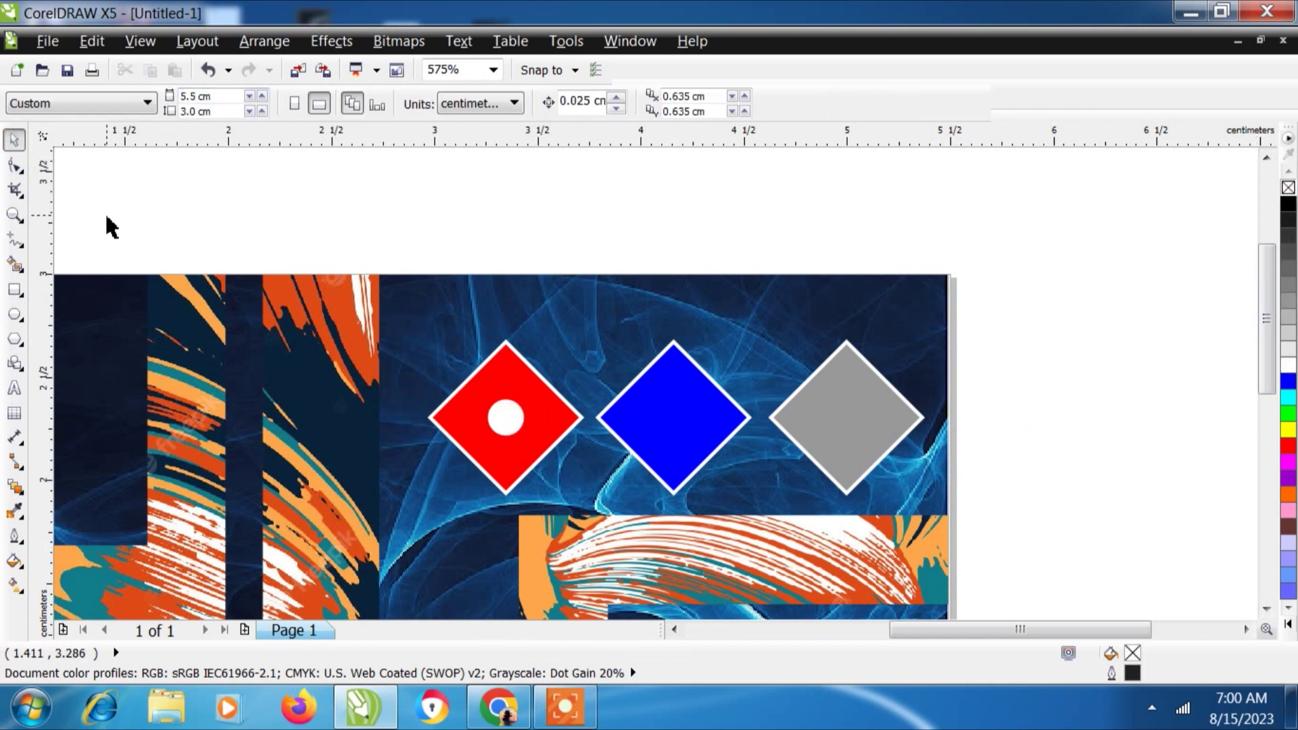
Draw a white vertical line from the small circle up past the red diamond's tip, centred horizontally on the circle
click(21, 245)
click(108, 237)
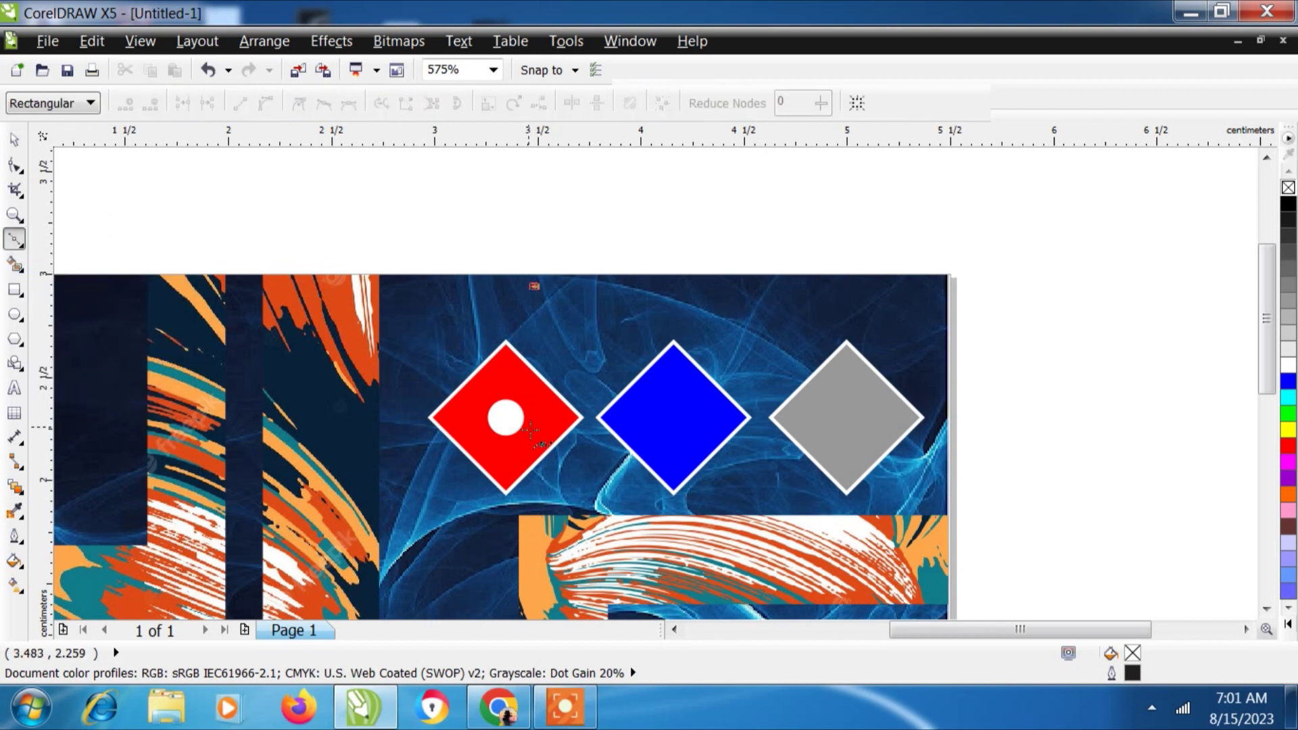
ctrl+click(533, 428)
click(14, 140)
right_click(1287, 365)
drag(365, 223, 609, 530)
key(c)
click(625, 231)
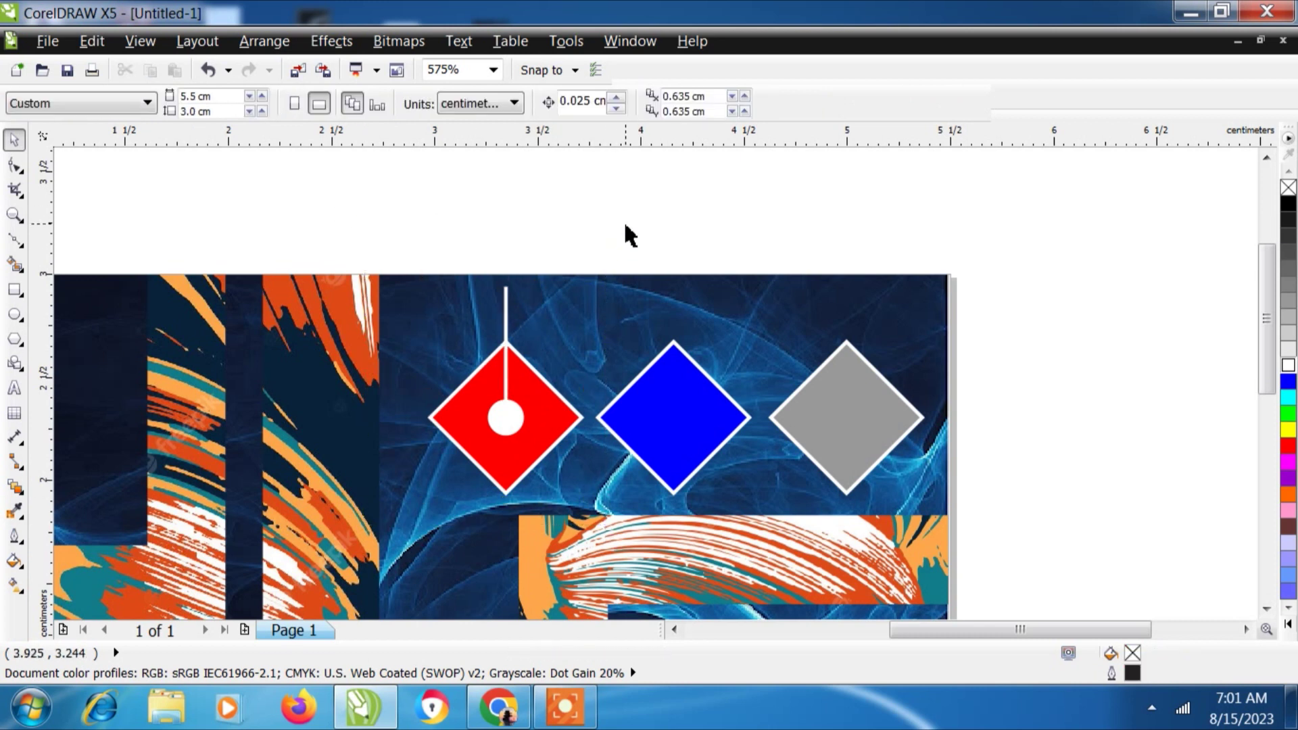
Align the vertical white line with the background's top edge
click(506, 318)
shift+click(594, 317)
key(t)
Convert the vertical line's outline to an object and weld it to the small white circle
drag(464, 237, 534, 428)
click(264, 41)
click(338, 455)
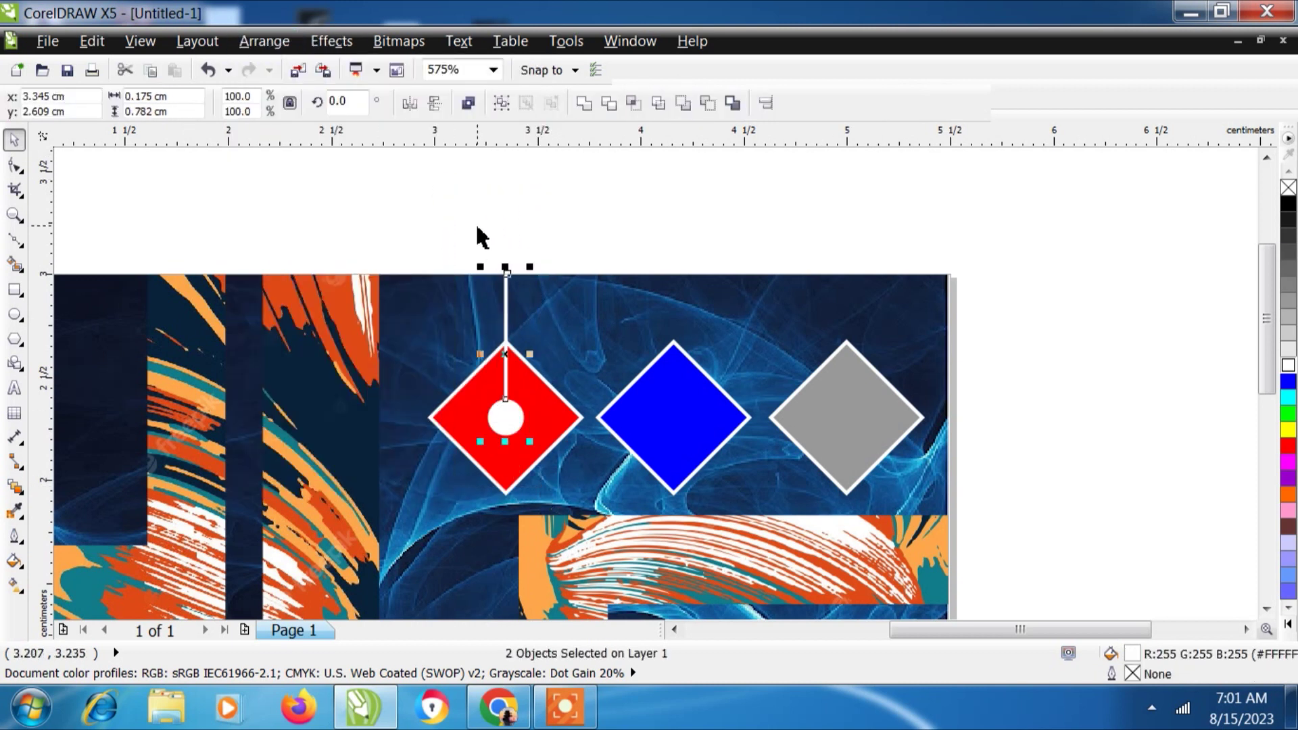
click(585, 103)
Duplicate the welded white line and circle and move the copy onto the blue diamond
key(KP_Add)
key(Right)
key(Right)
key(Right)
key(Right)
key(Right)
key(Right)
key(Right)
key(Right)
key(Right)
key(Right)
key(Right)
key(Right)
key(Right)
key(Right)
key(Right)
key(Right)
key(Right)
key(Right)
key(Right)
key(Right)
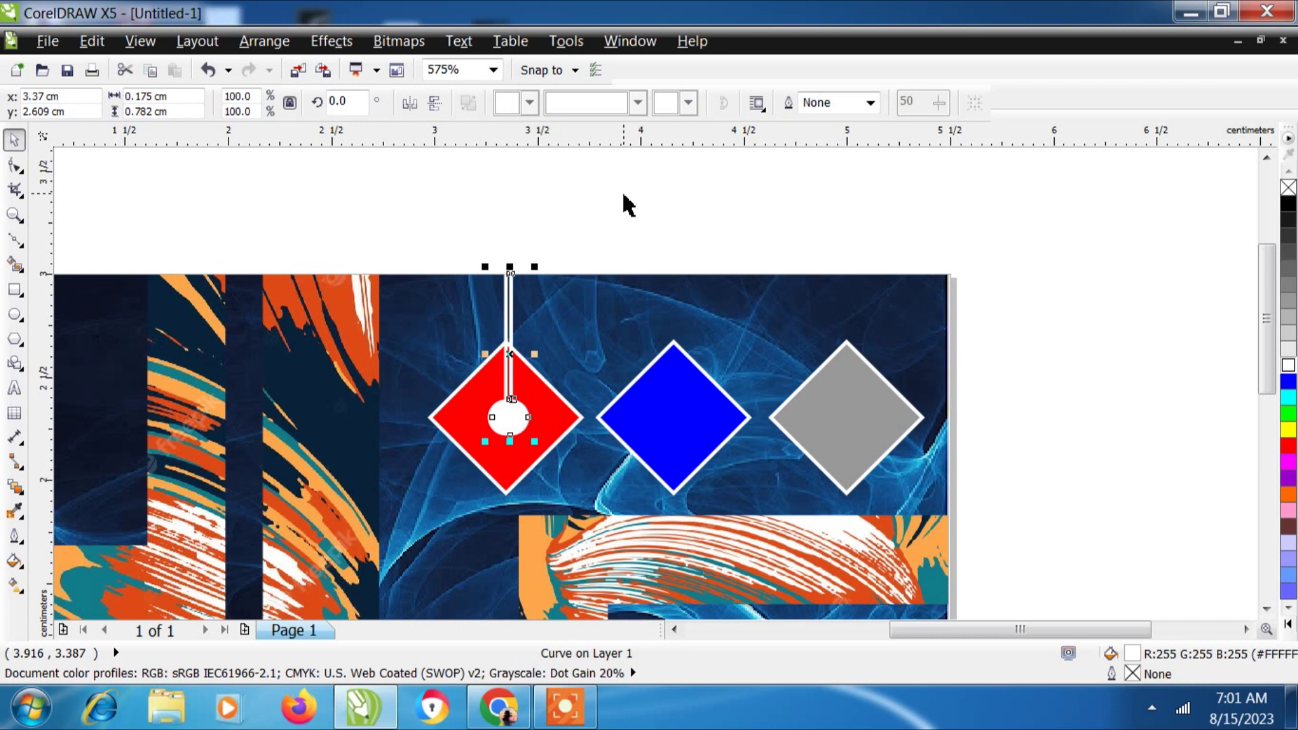
Duplicate the blue diamond's white line and circle and move the copy onto the grey diamond
key(KP_Add)
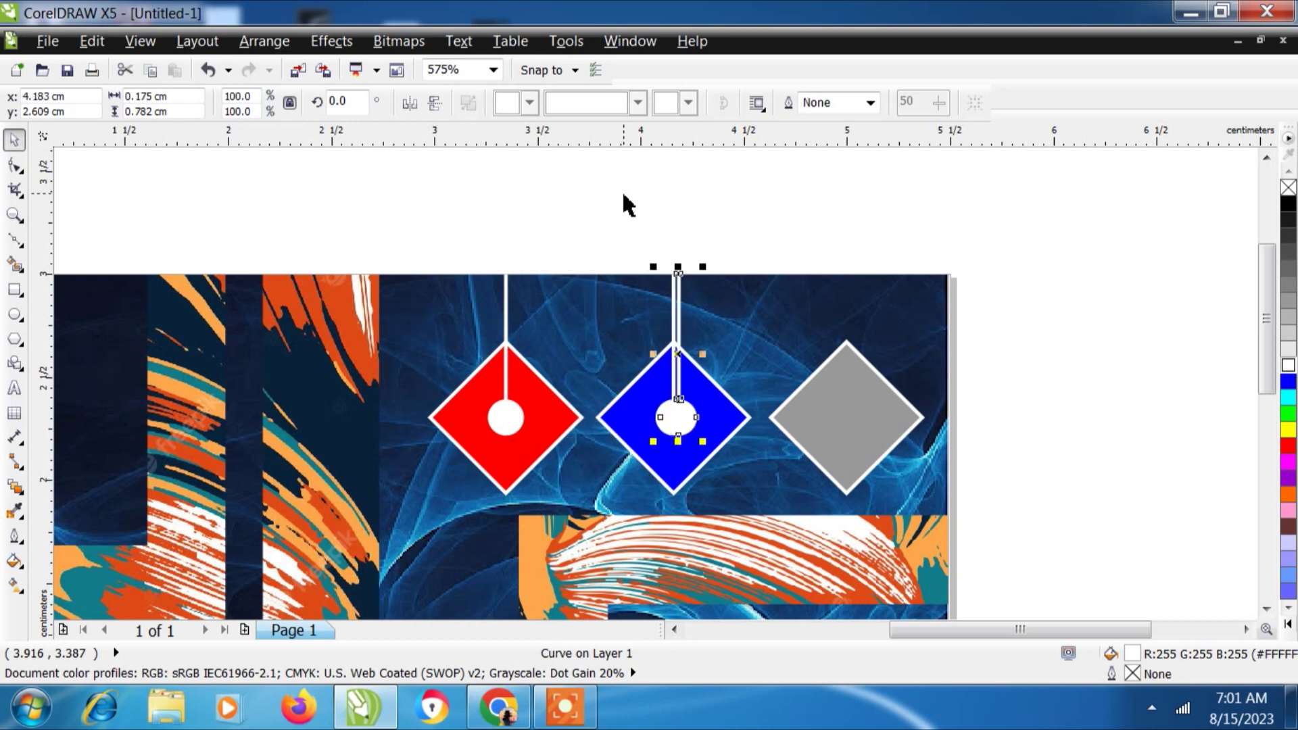
key(Right)
key(Right)
key(Right)
click(622, 194)
Group the three diamonds together with their white lines and circles
drag(370, 200, 1012, 530)
click(501, 104)
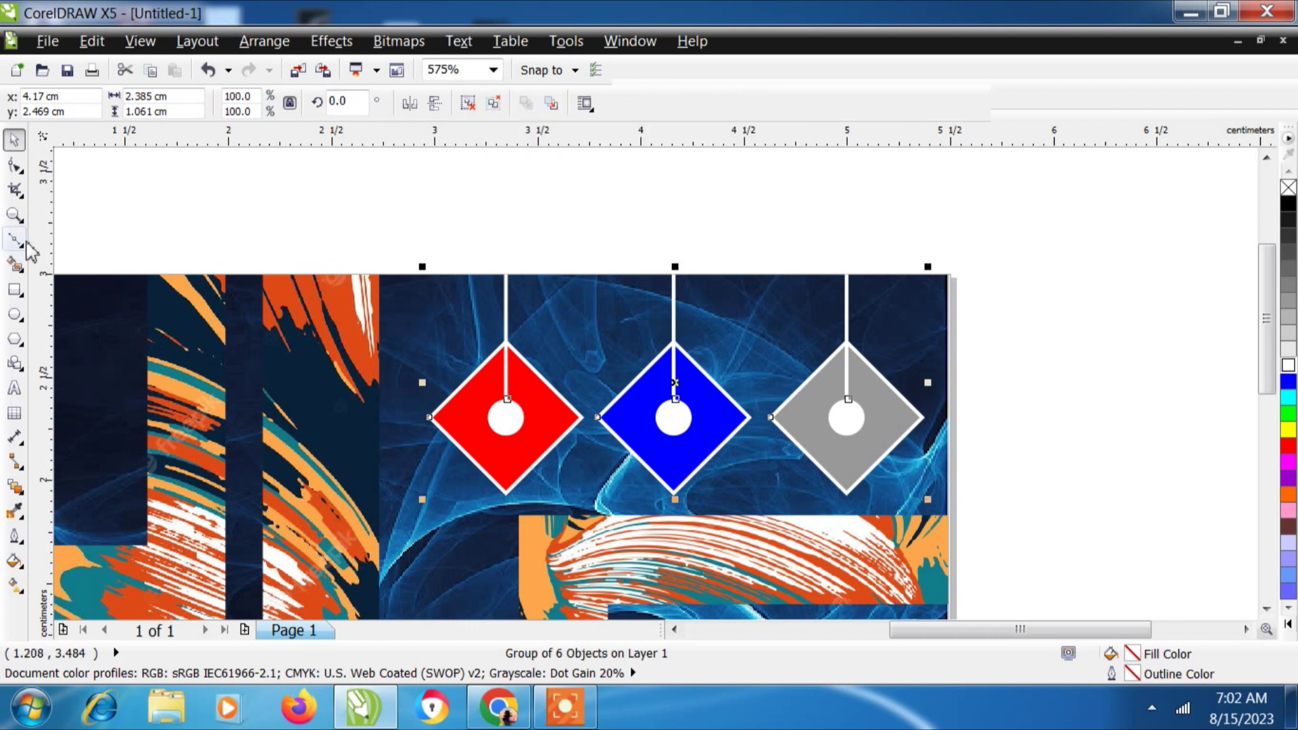
click(14, 215)
click(137, 104)
click(14, 140)
click(226, 295)
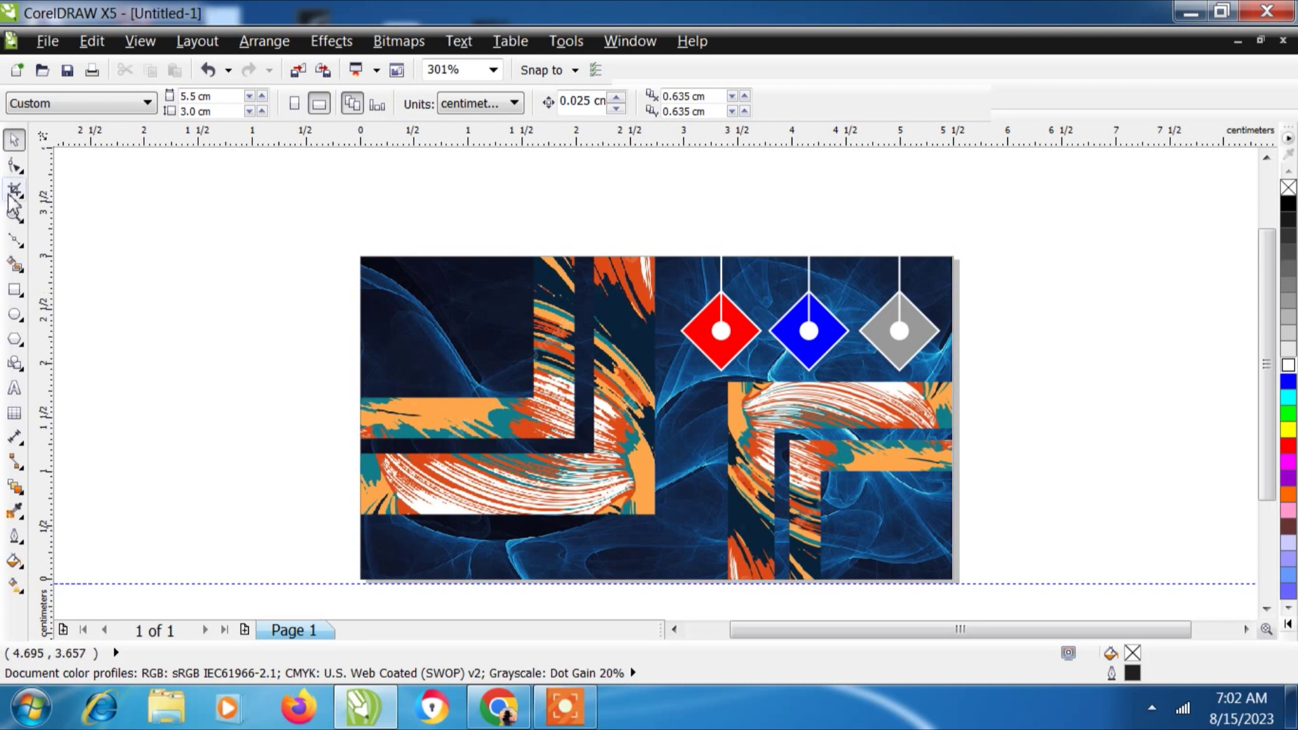
Draw a circle about 1.07 cm wide, move it to the background's bottom-right corner and shrink it to about 0.71 cm
key(F7)
drag(176, 315, 304, 443)
click(15, 142)
drag(240, 380, 891, 515)
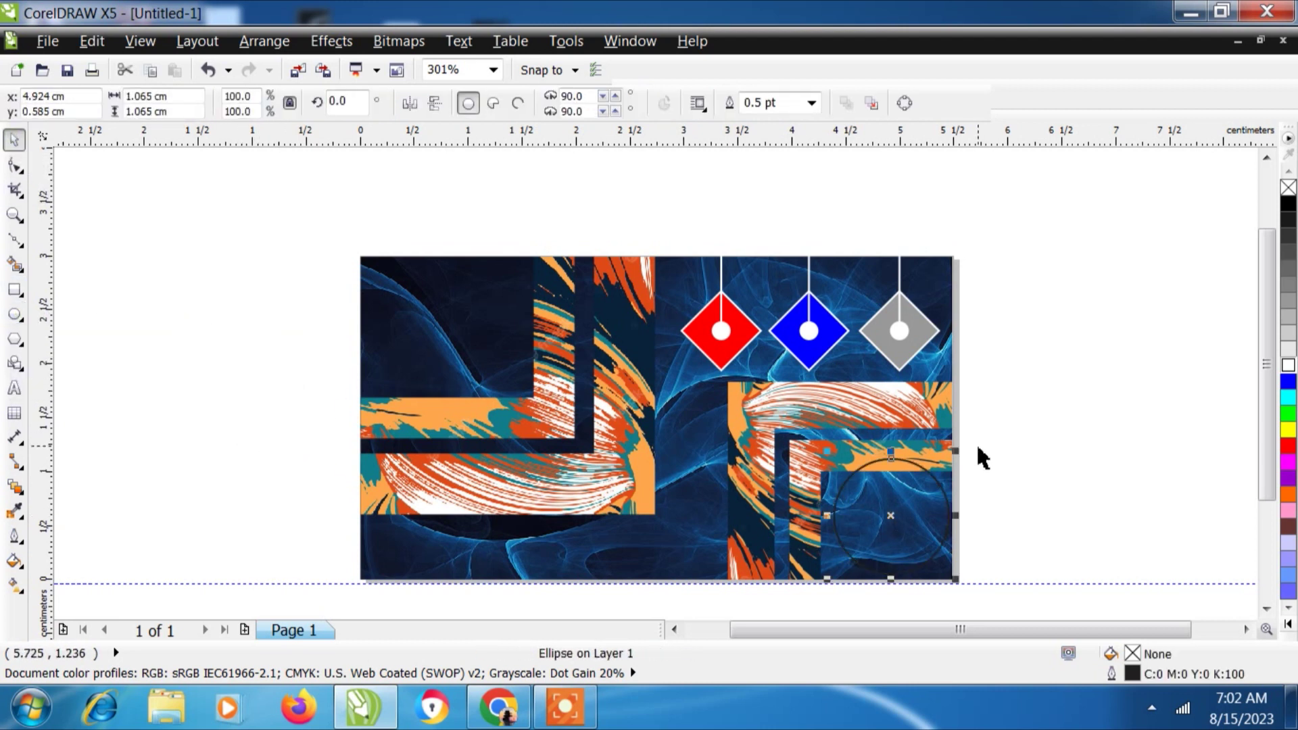
drag(959, 462, 929, 479)
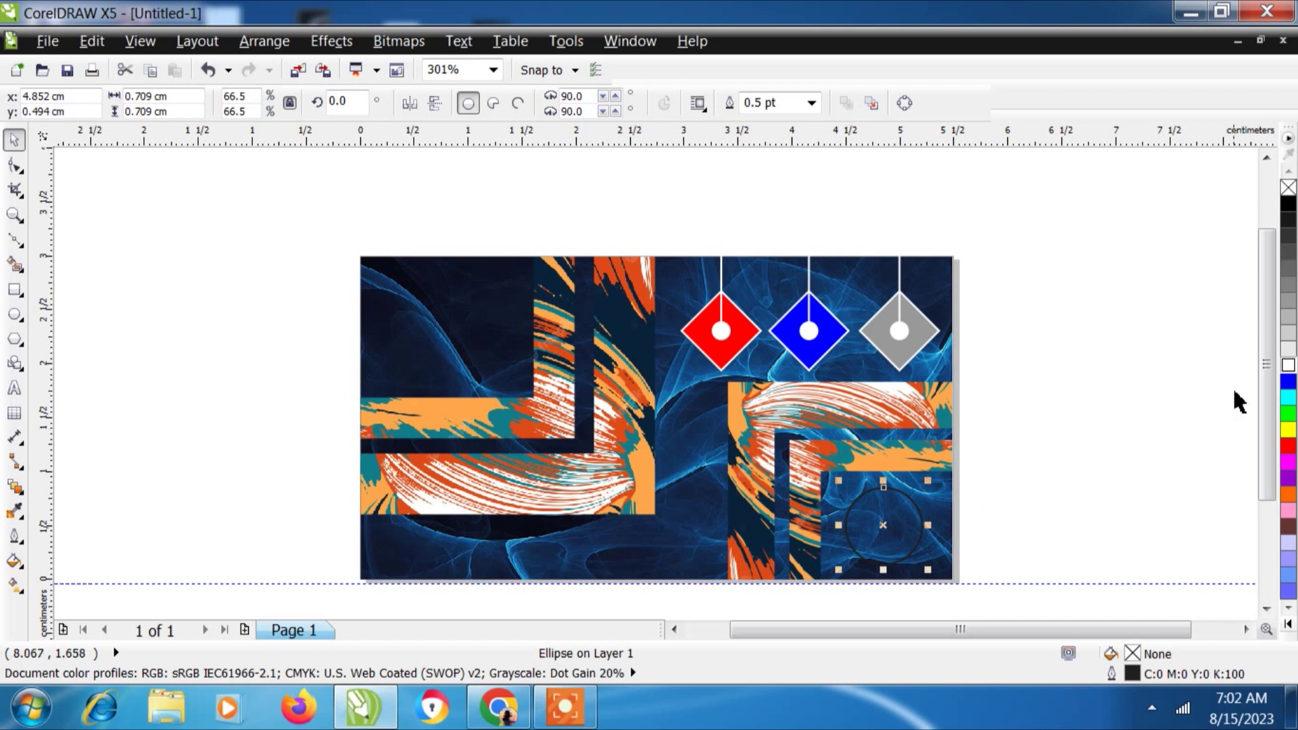
Fill the circle in the bottom-right corner with red and give it a white outline
click(1288, 365)
right_click(1288, 187)
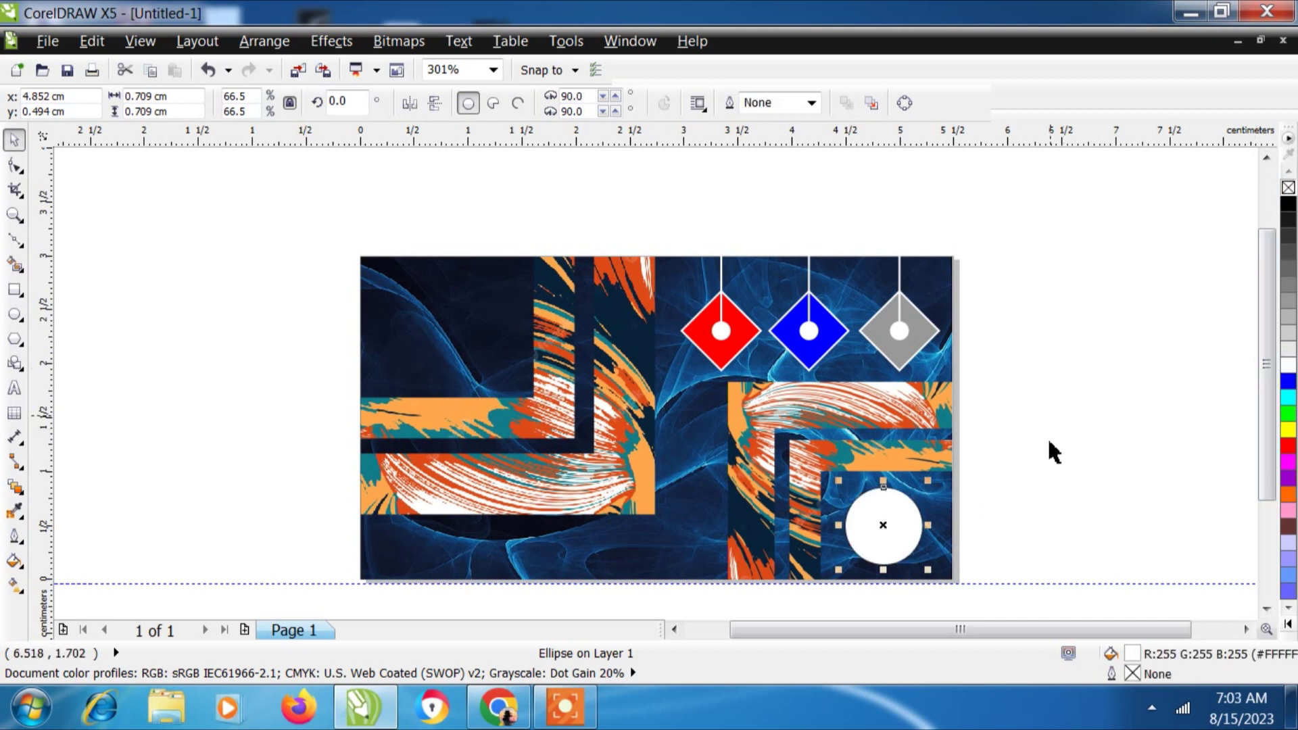
click(1288, 446)
click(1057, 472)
click(862, 528)
right_click(1288, 365)
click(1150, 399)
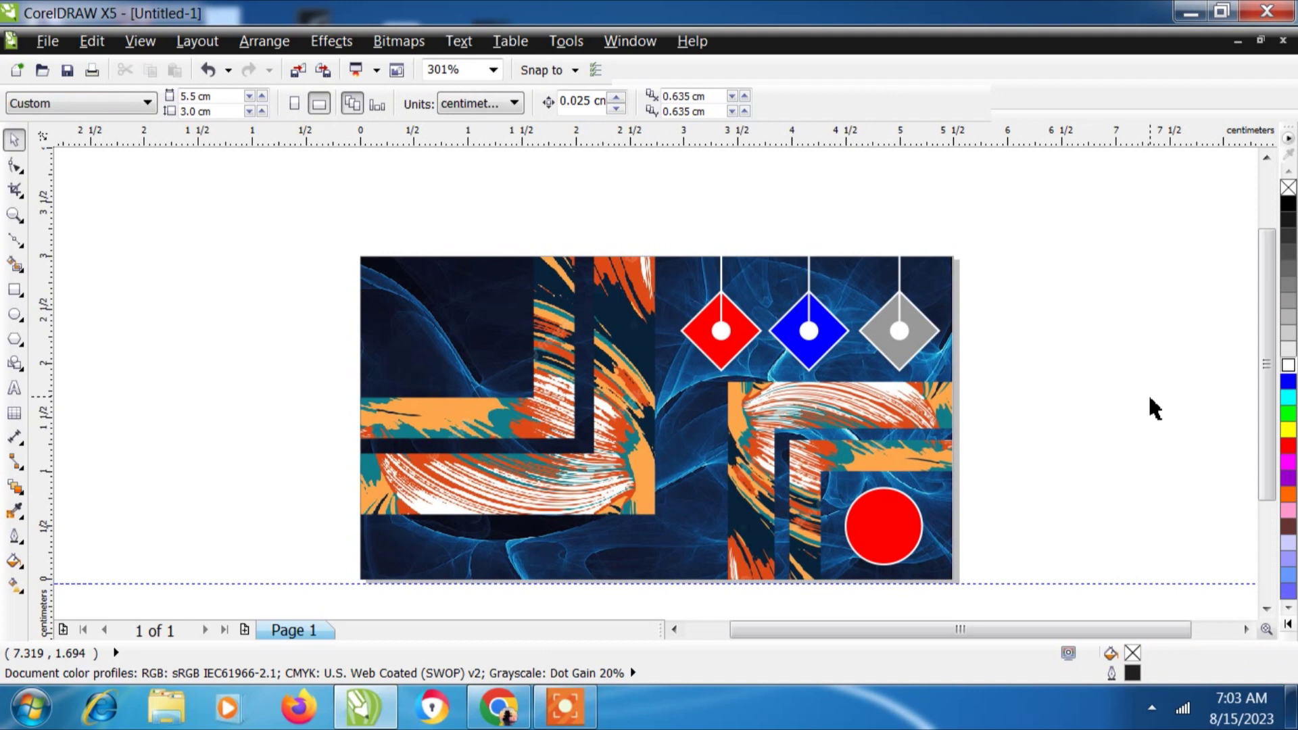
Add a smaller white-filled circle at the centre of the red circle
click(907, 514)
drag(902, 525, 1030, 467)
right_click(1030, 467)
drag(1058, 422, 883, 525)
click(1288, 365)
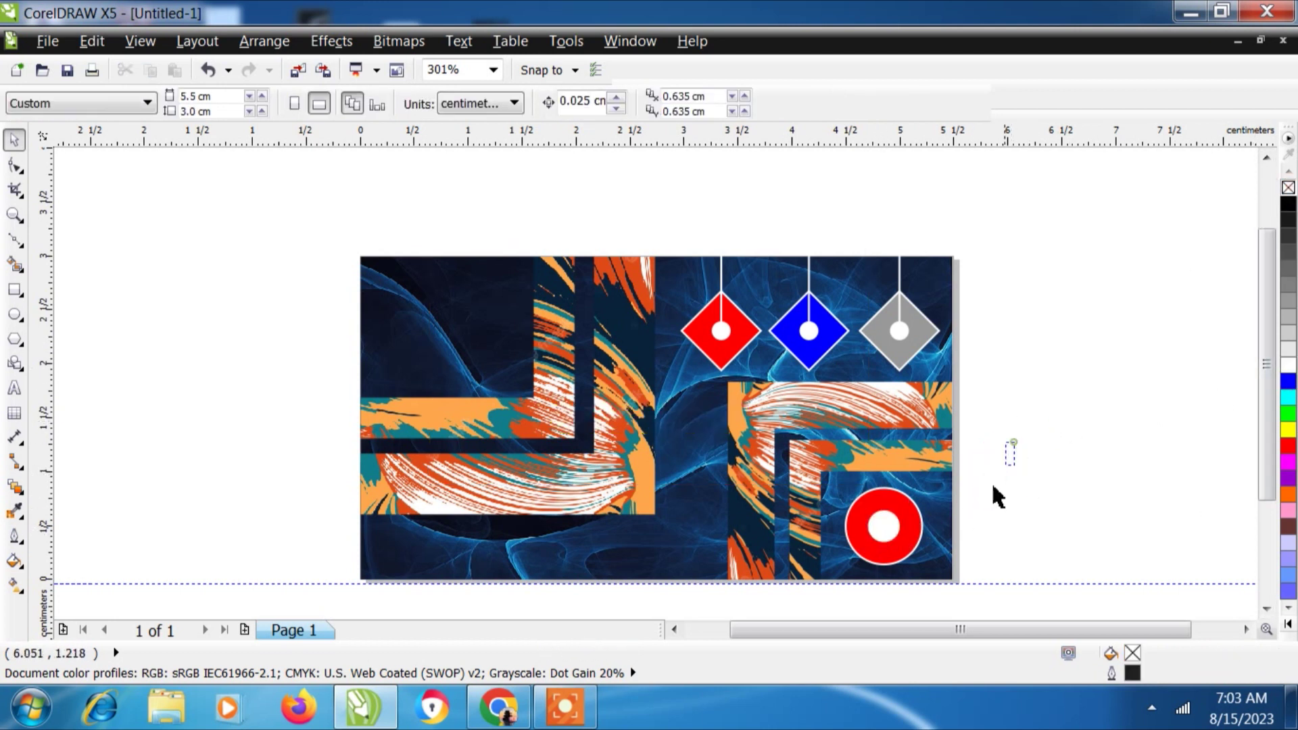
drag(1012, 439, 803, 603)
click(1131, 430)
Draw a horizontal line about 5.06 cm long from just outside the page's left edge to the red circle, with a white outline
click(15, 239)
click(81, 240)
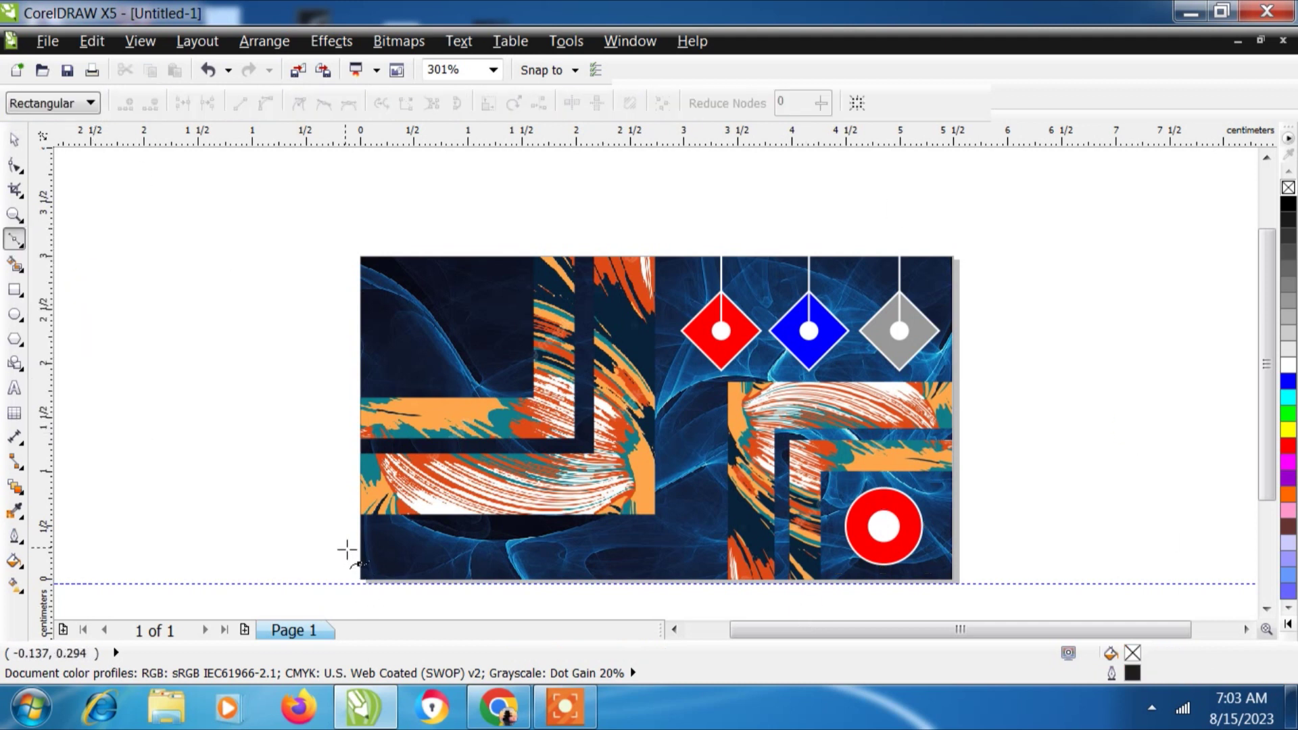
click(347, 542)
click(896, 540)
key(space)
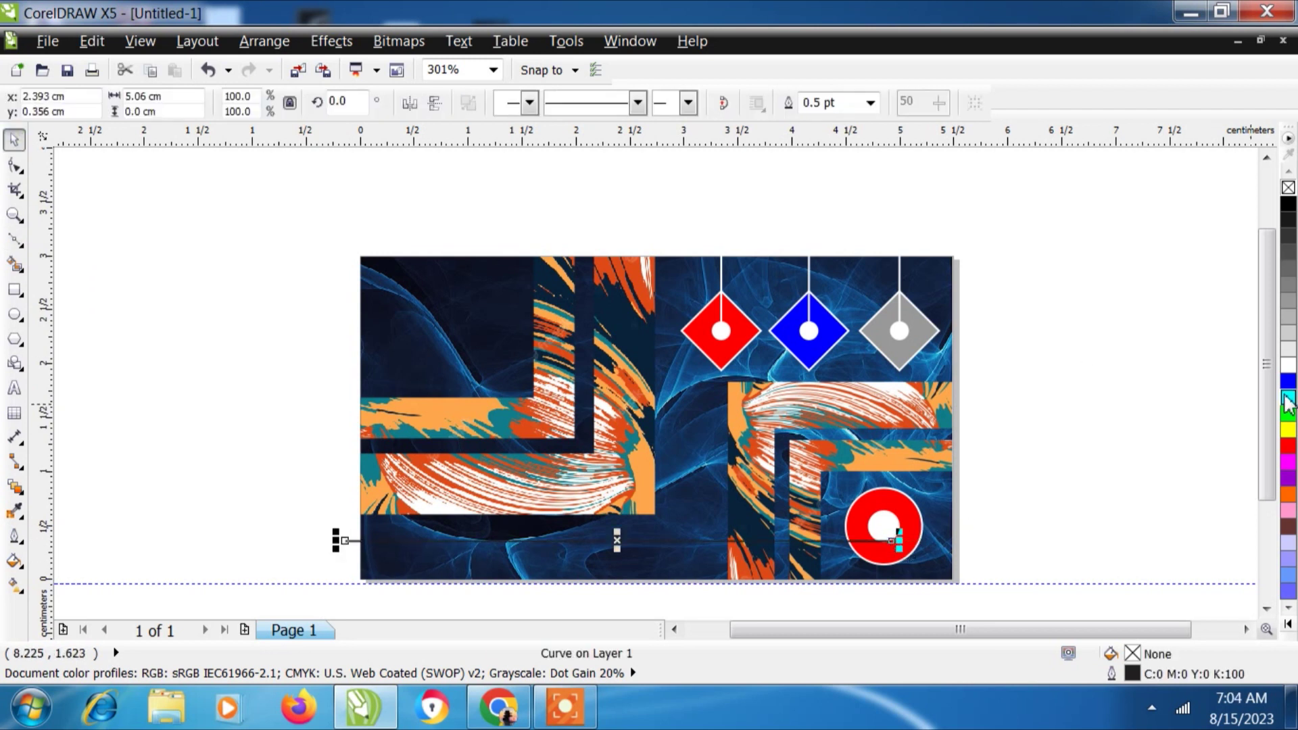
right_click(1286, 368)
Set the horizontal line's outline width to 1.0 pt
click(870, 102)
click(818, 168)
click(870, 102)
click(871, 103)
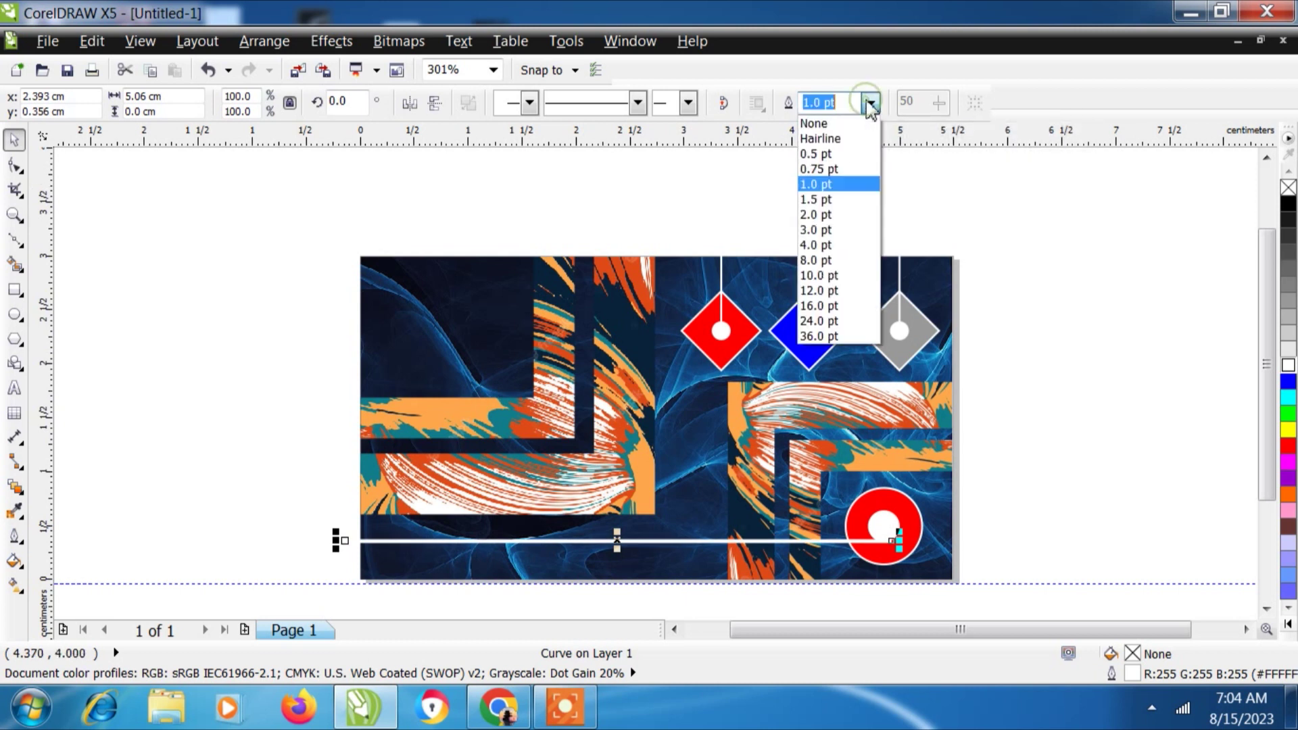
Try a 1.5 pt width for the horizontal line, converted to an object and centre-aligned with the circles, and undo these changes
click(828, 198)
click(264, 41)
click(273, 458)
click(278, 531)
drag(282, 514, 907, 559)
drag(269, 450, 1004, 598)
key(e)
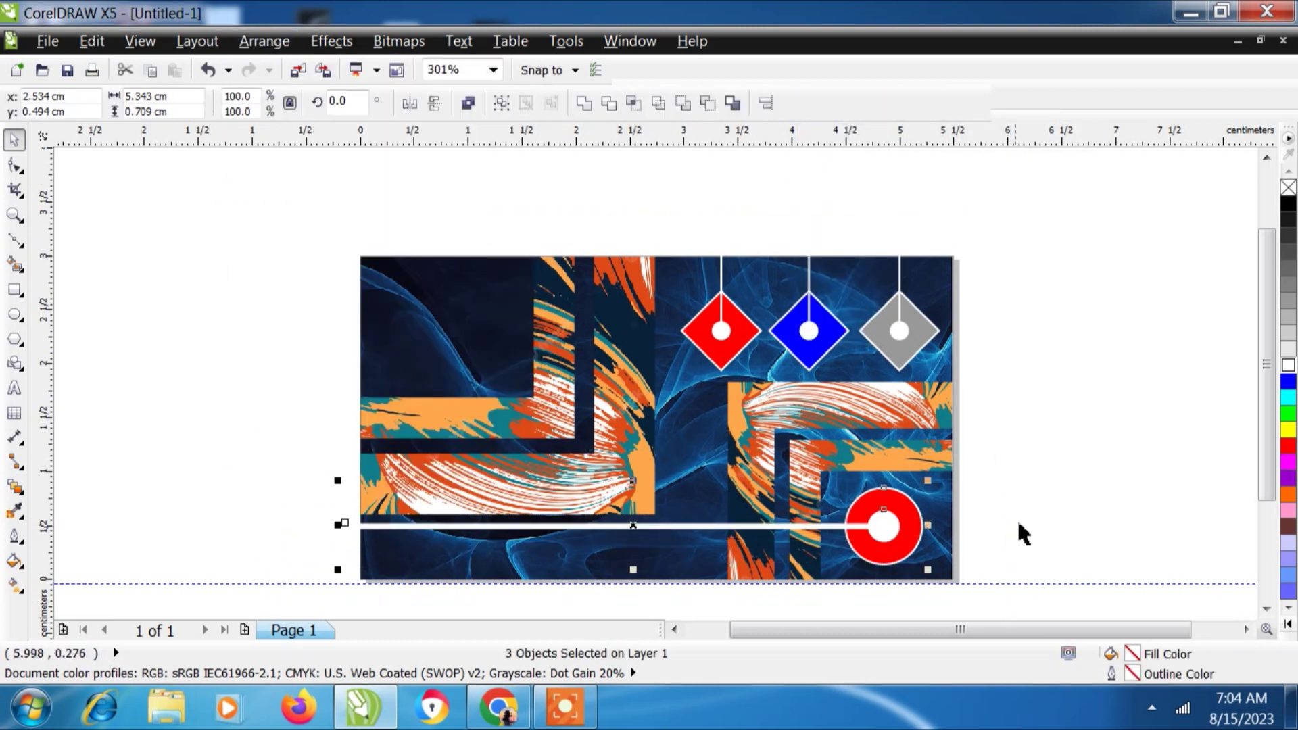
click(1004, 589)
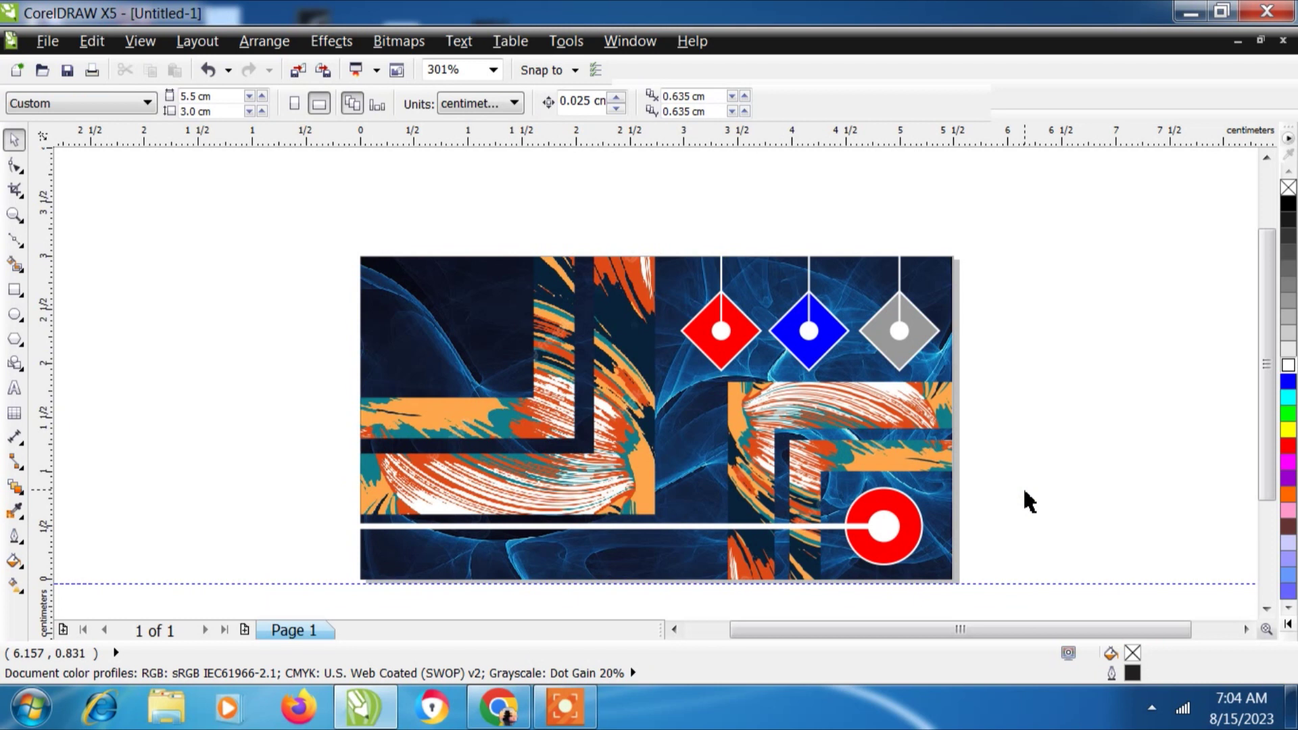
click(690, 524)
key(ctrl+z)
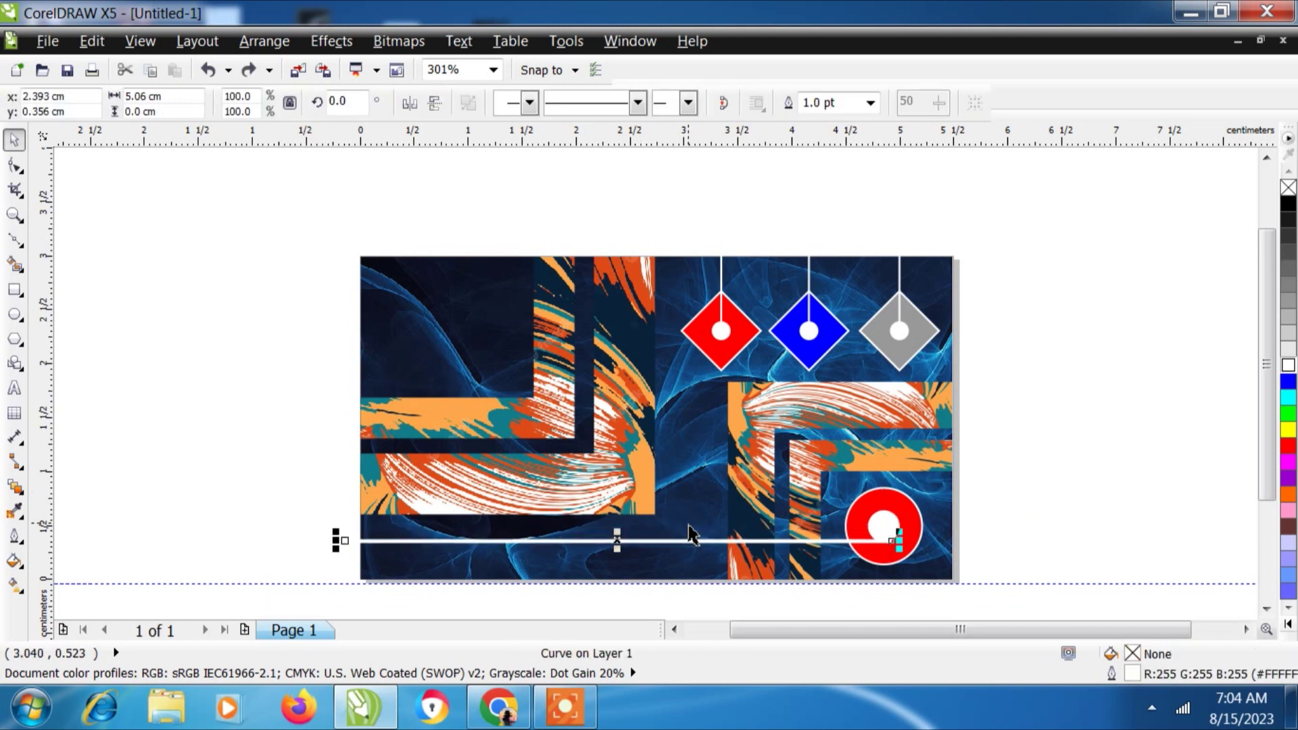
Convert the horizontal line's outline to an object and align it with the centres of the red and white circles
click(267, 43)
click(306, 460)
drag(301, 489, 975, 586)
drag(258, 460, 952, 579)
key(e)
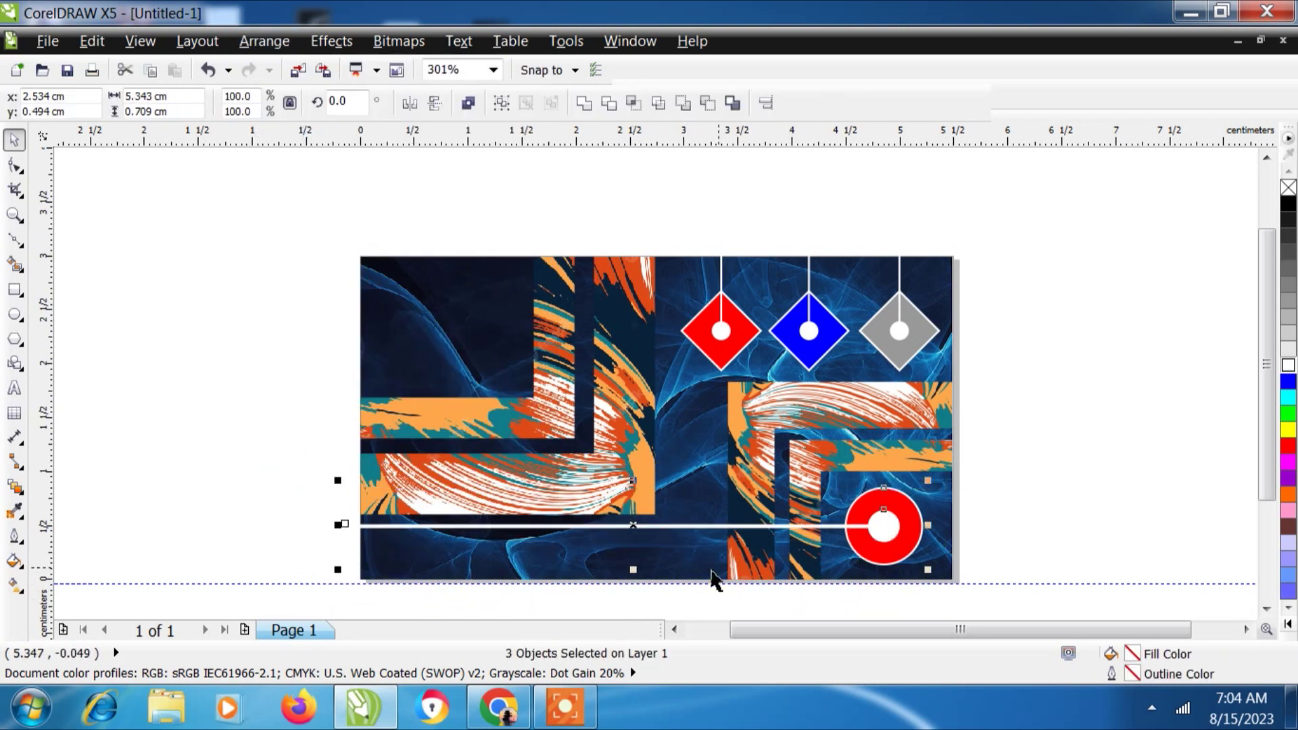
Shorten the white horizontal line by moving its left end nodes to the page's left edge
click(73, 374)
click(382, 526)
click(264, 42)
click(92, 378)
key(z)
drag(313, 473, 481, 591)
key(F10)
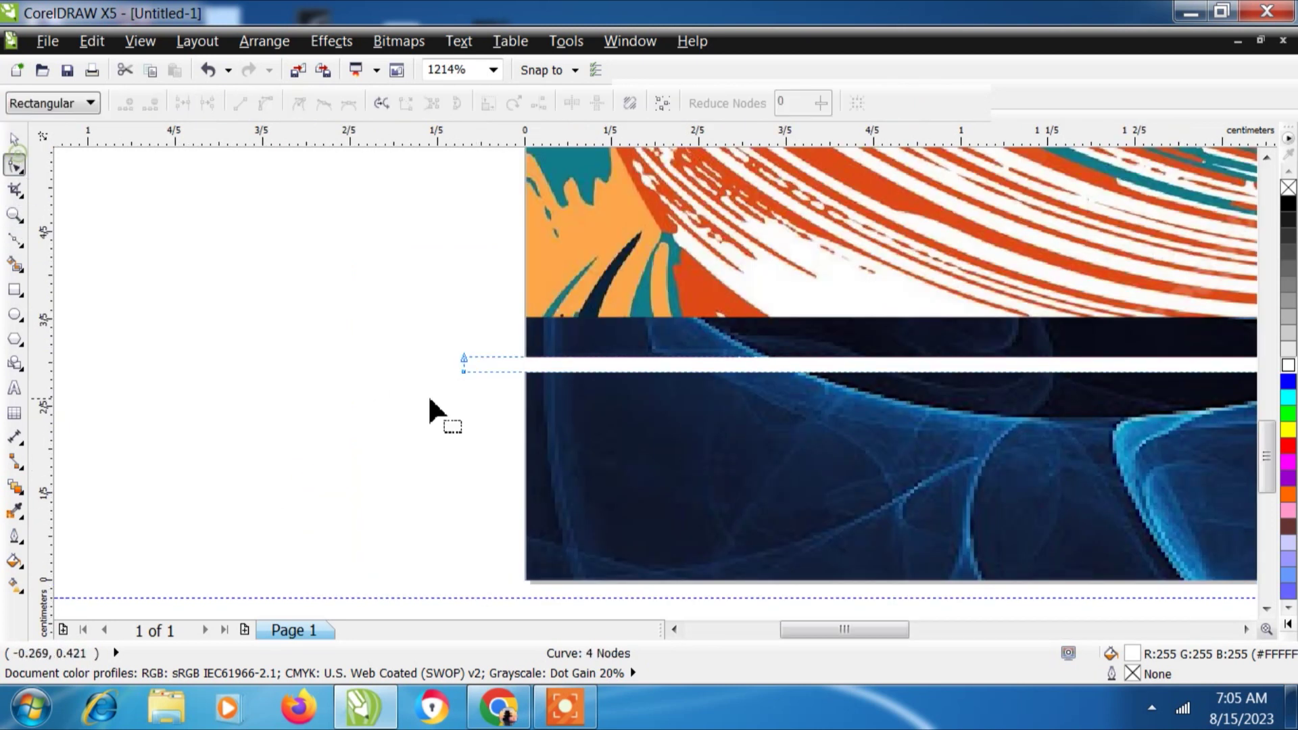
drag(463, 375, 525, 372)
click(15, 215)
click(135, 103)
Combine the horizontal line with the small white circle inside the red circle
click(14, 140)
drag(308, 501, 946, 551)
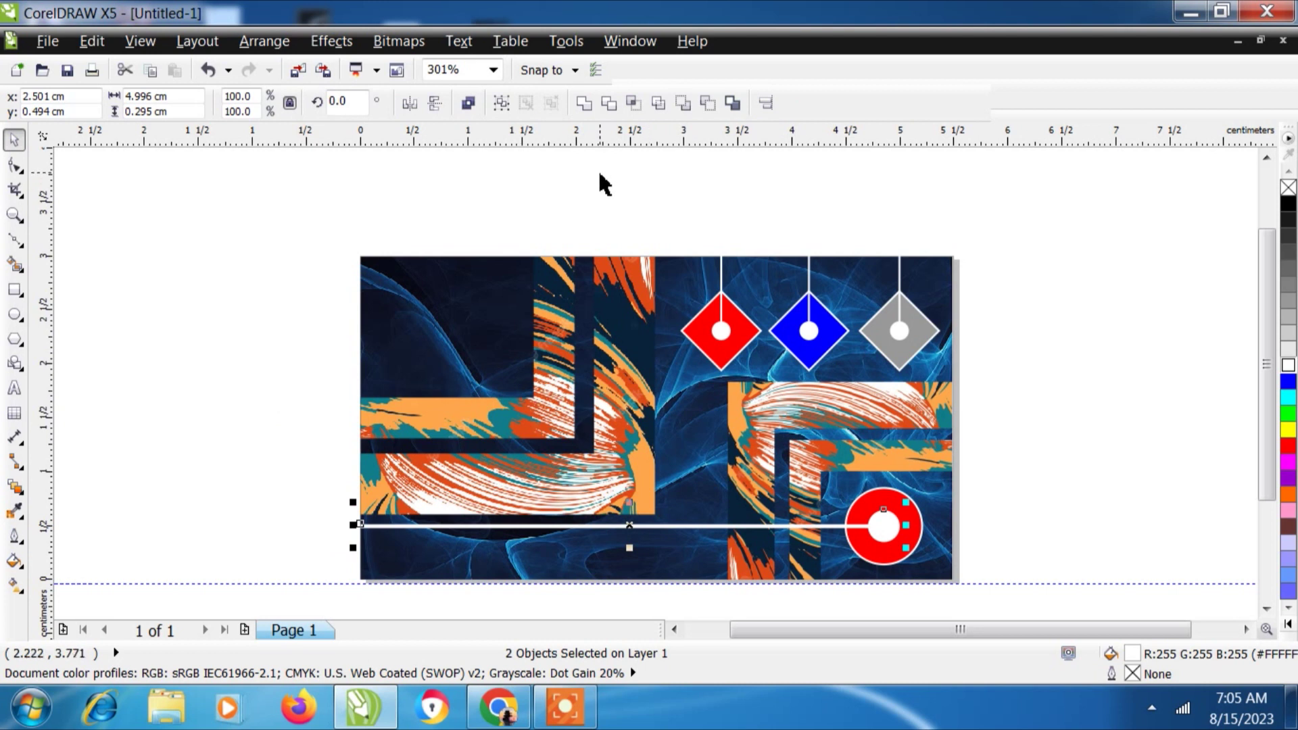
key(ctrl+l)
key(Escape)
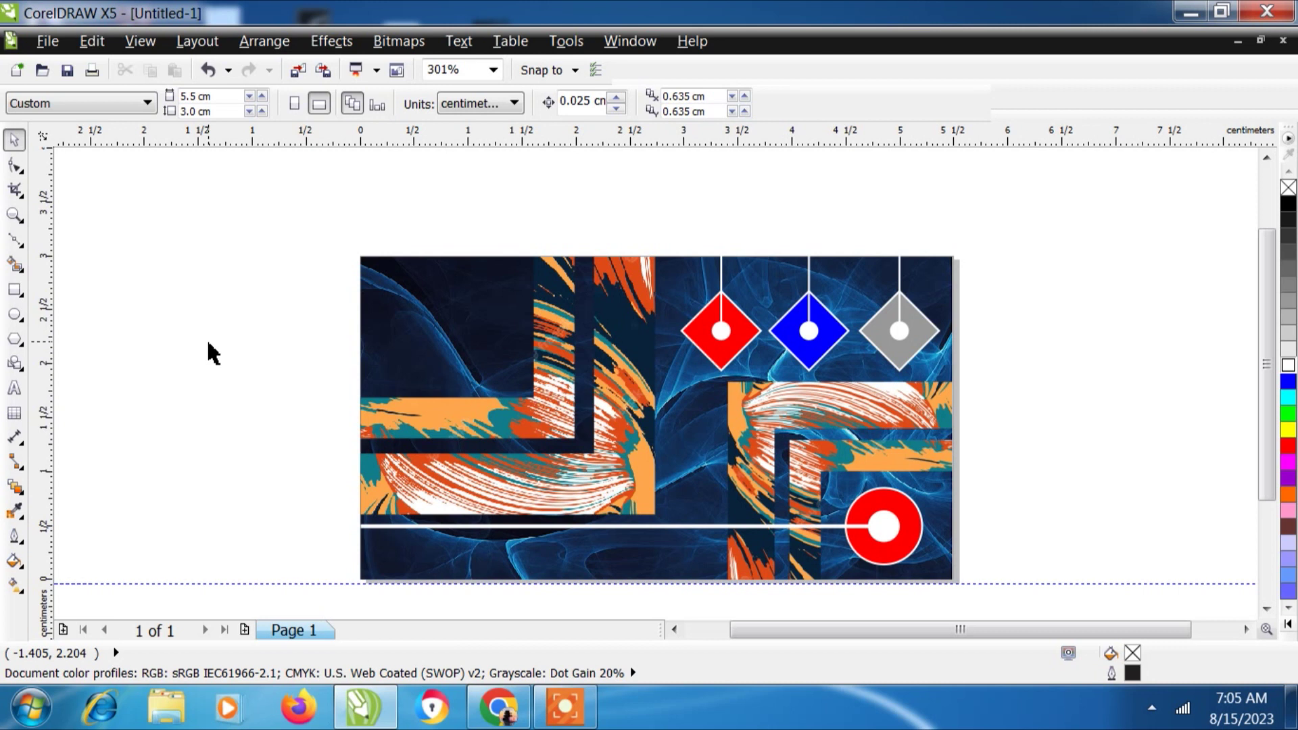
Place a copy of the red circle in the dark area near the page's upper-left corner and fill it blue
drag(877, 549, 436, 353)
right_click(436, 353)
click(1288, 382)
click(1165, 360)
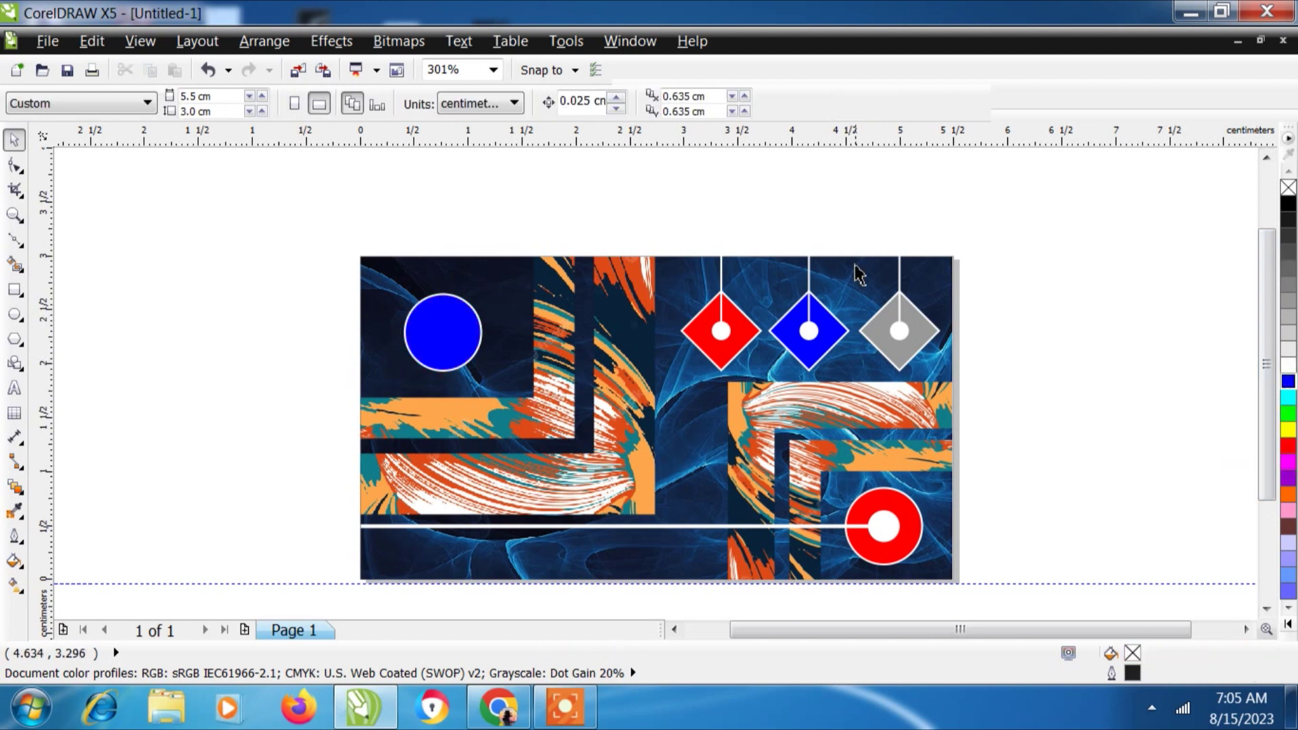
Ungroup the three hanging diamonds and their lines
click(724, 338)
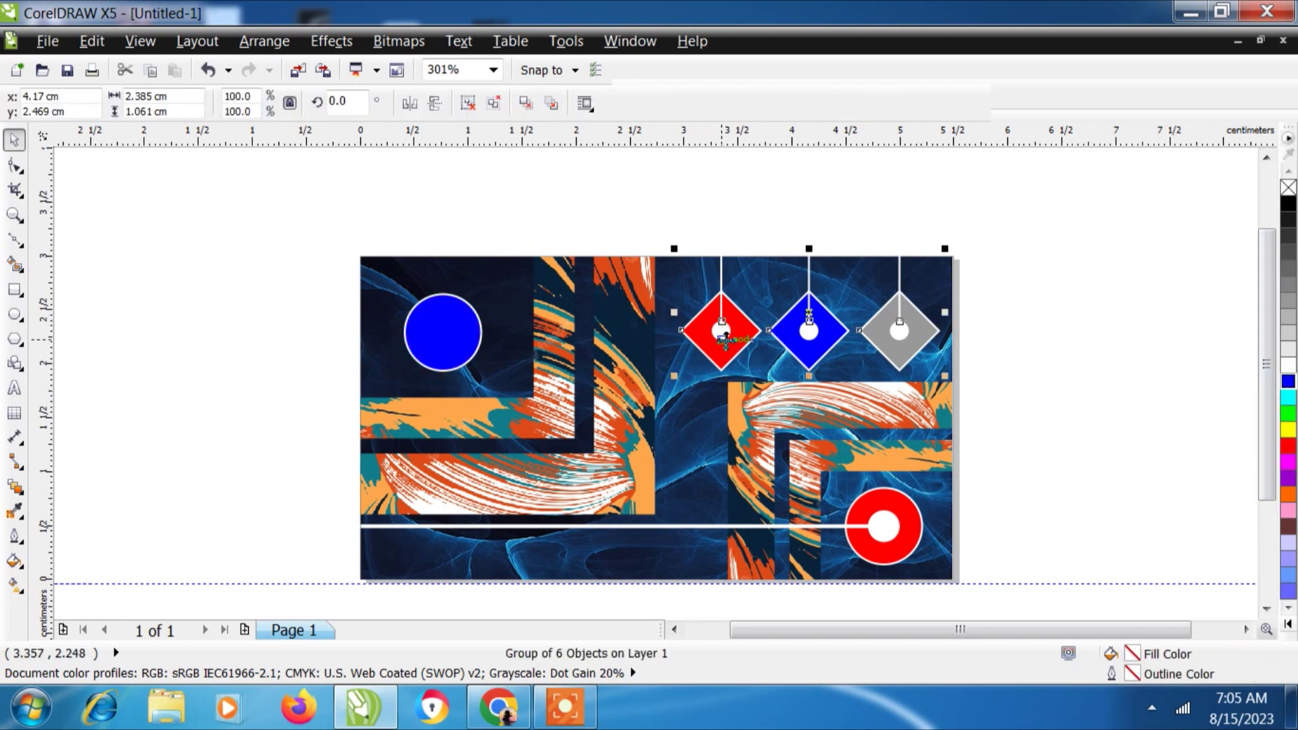
click(468, 103)
click(612, 196)
Copy the red diamond's white line-and-dot shape onto the blue circle and rotate the copy to 90 degrees
drag(721, 333, 437, 332)
right_click(437, 331)
click(437, 332)
drag(358, 102, 324, 101)
text(90)
key(Return)
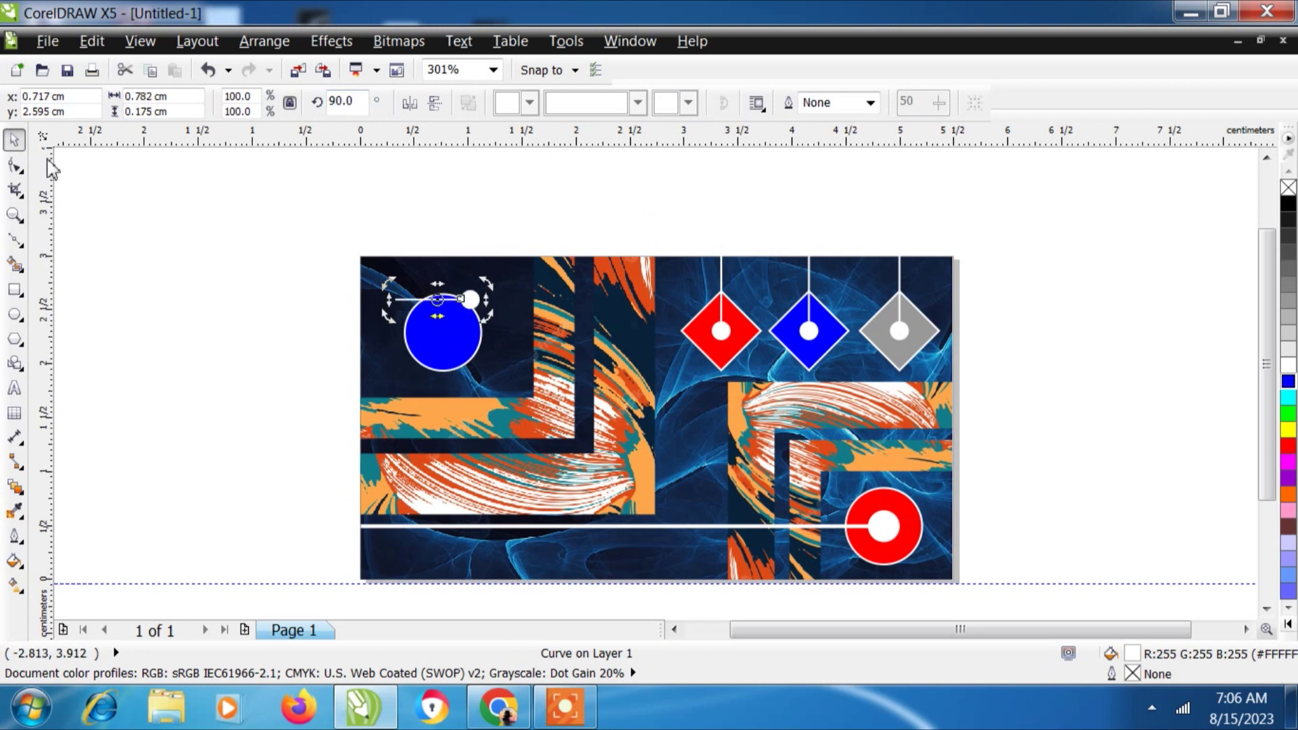
Move the rotated line-and-dot copy over the blue circle and extend its line end leftward to the page's left edge
click(14, 215)
click(243, 271)
click(14, 139)
drag(713, 334, 713, 418)
click(14, 165)
drag(397, 336, 579, 464)
key(Left)
key(Left)
key(Left)
key(Left)
Align the line-and-dot shape with the blue circle's horizontal centre line
click(12, 141)
drag(426, 261, 928, 566)
key(e)
click(437, 311)
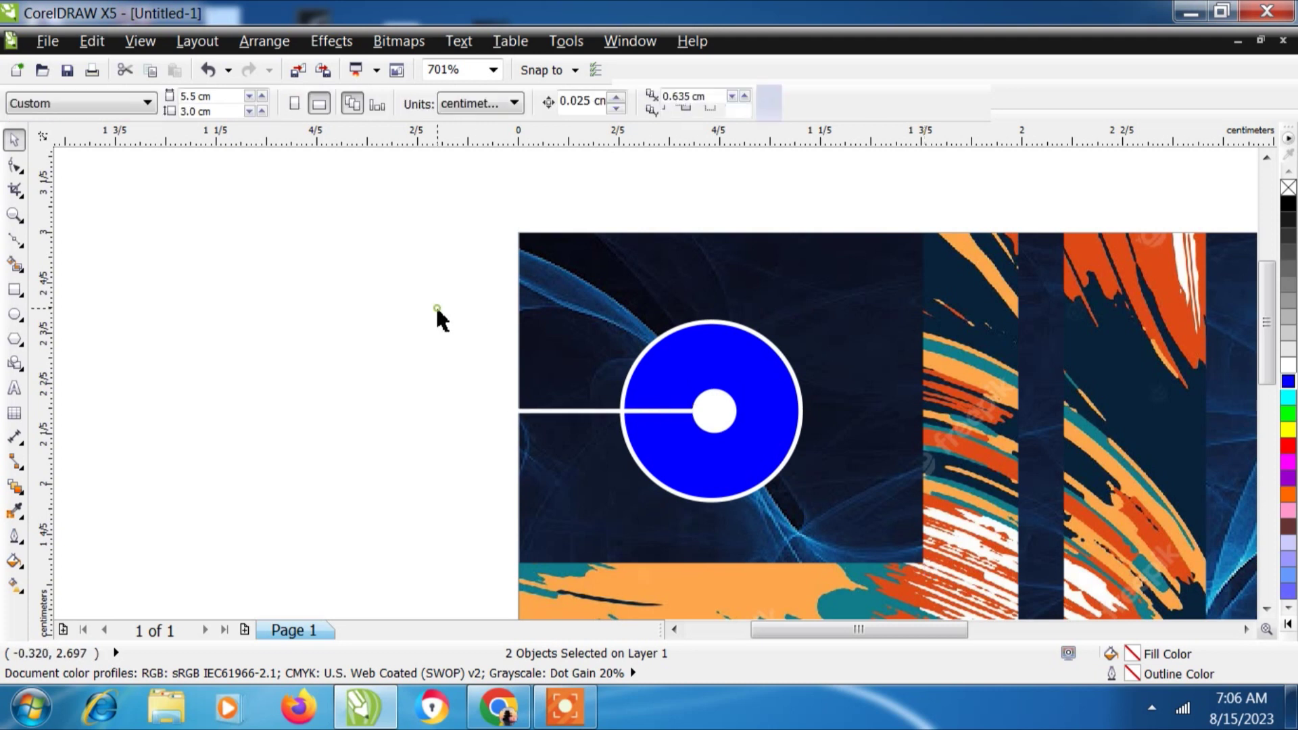
Adjust the end nodes of the blue circle's white line so they sit flush with the page's left edge
key(F2)
drag(457, 359, 653, 444)
click(478, 436)
click(14, 165)
drag(365, 359, 458, 444)
click(14, 215)
click(134, 103)
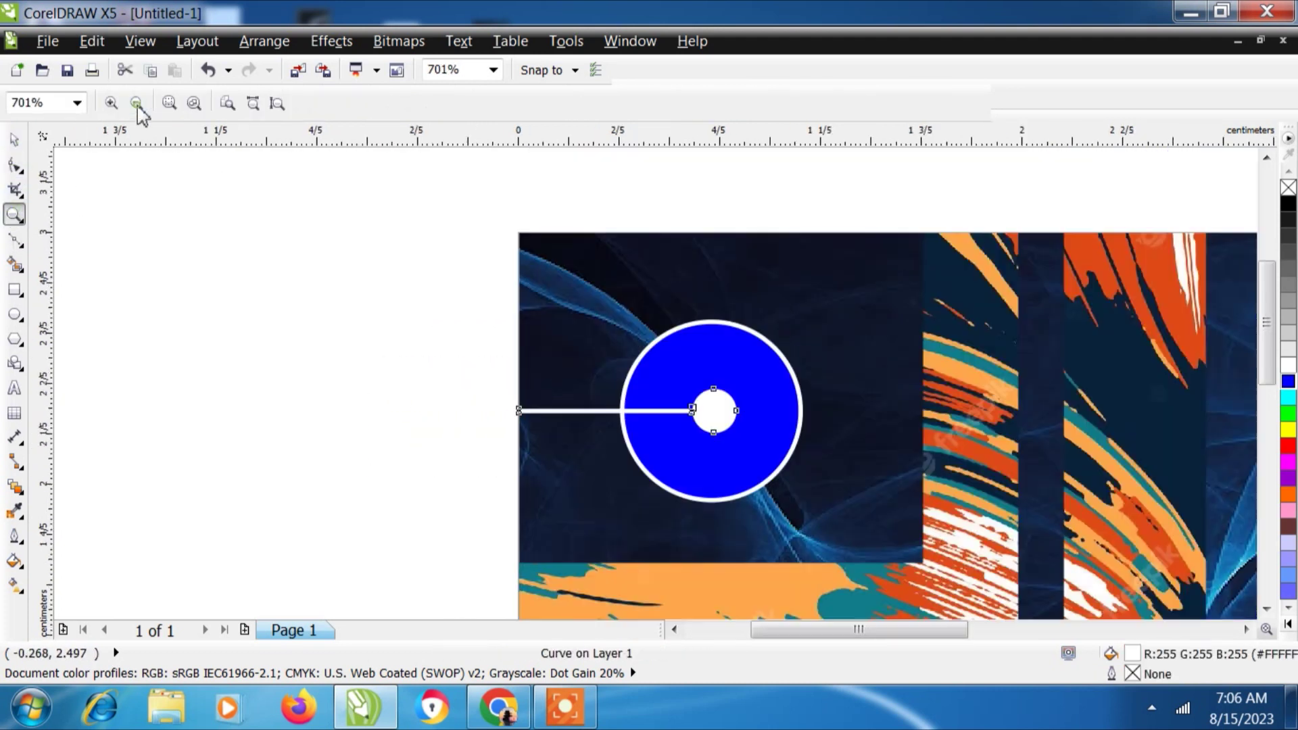
click(135, 103)
click(14, 139)
click(130, 220)
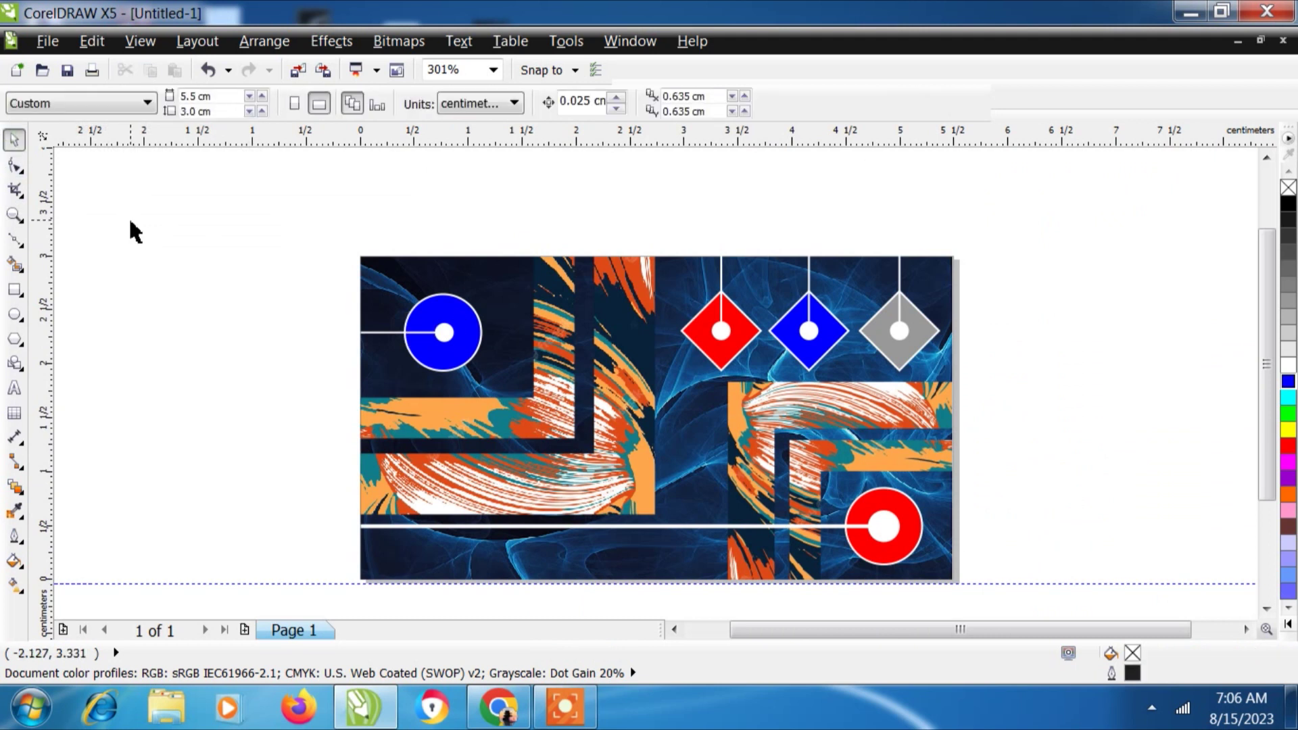
Group all the objects of the finished layout
drag(254, 194, 966, 625)
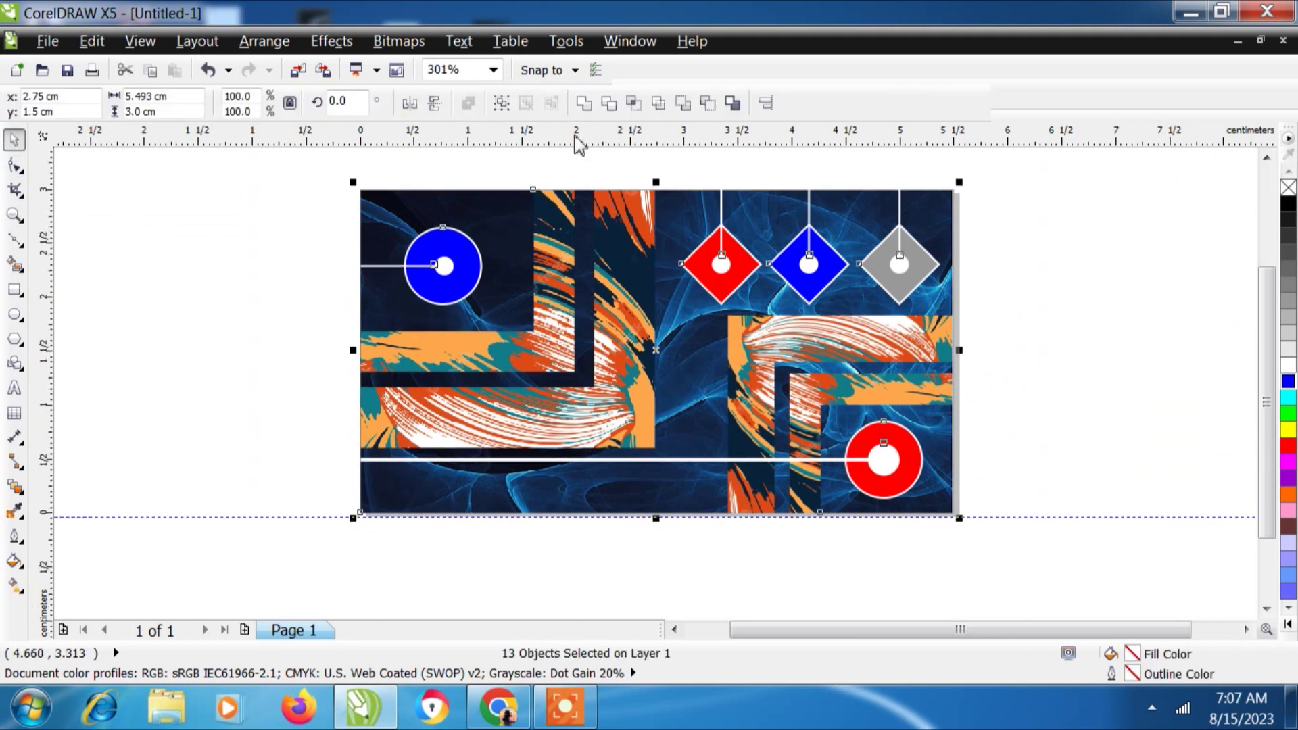
click(498, 104)
click(166, 229)
Save the drawing to the Desktop as a CorelDRAW file named "abs 24"
key(ctrl+s)
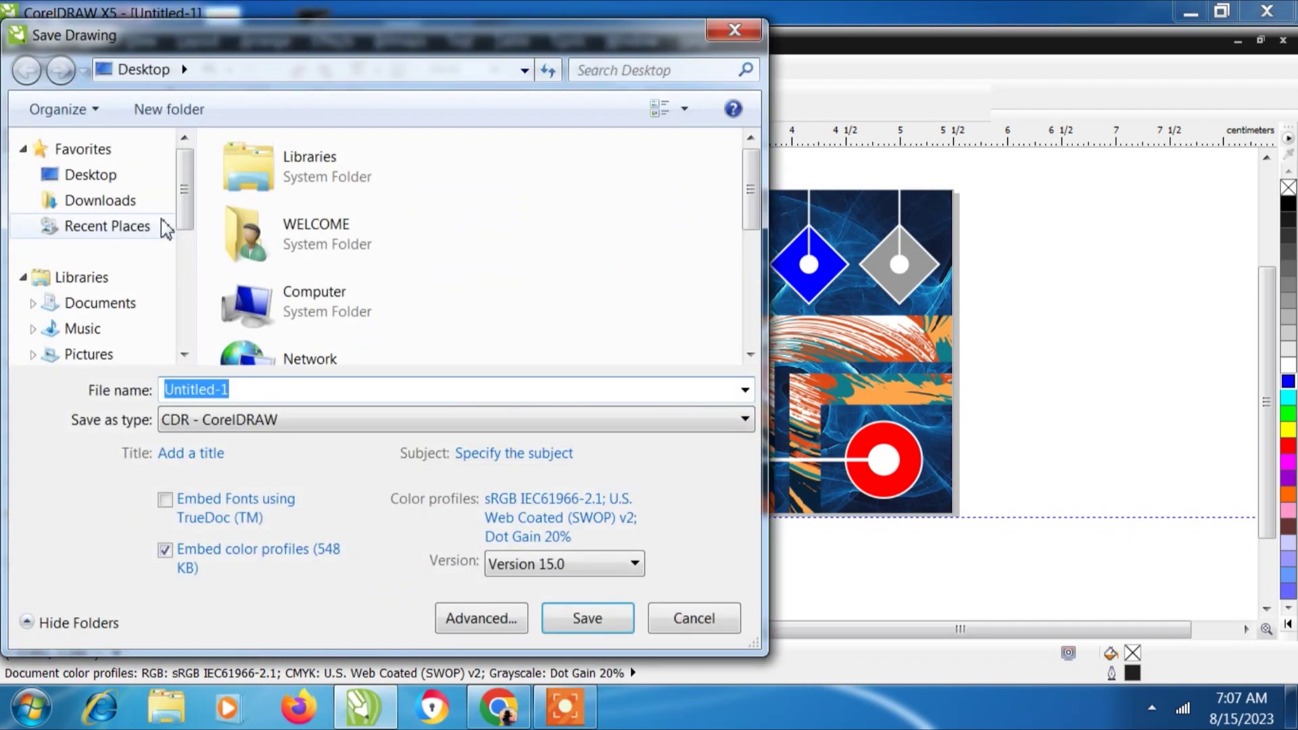
text(abs 2)
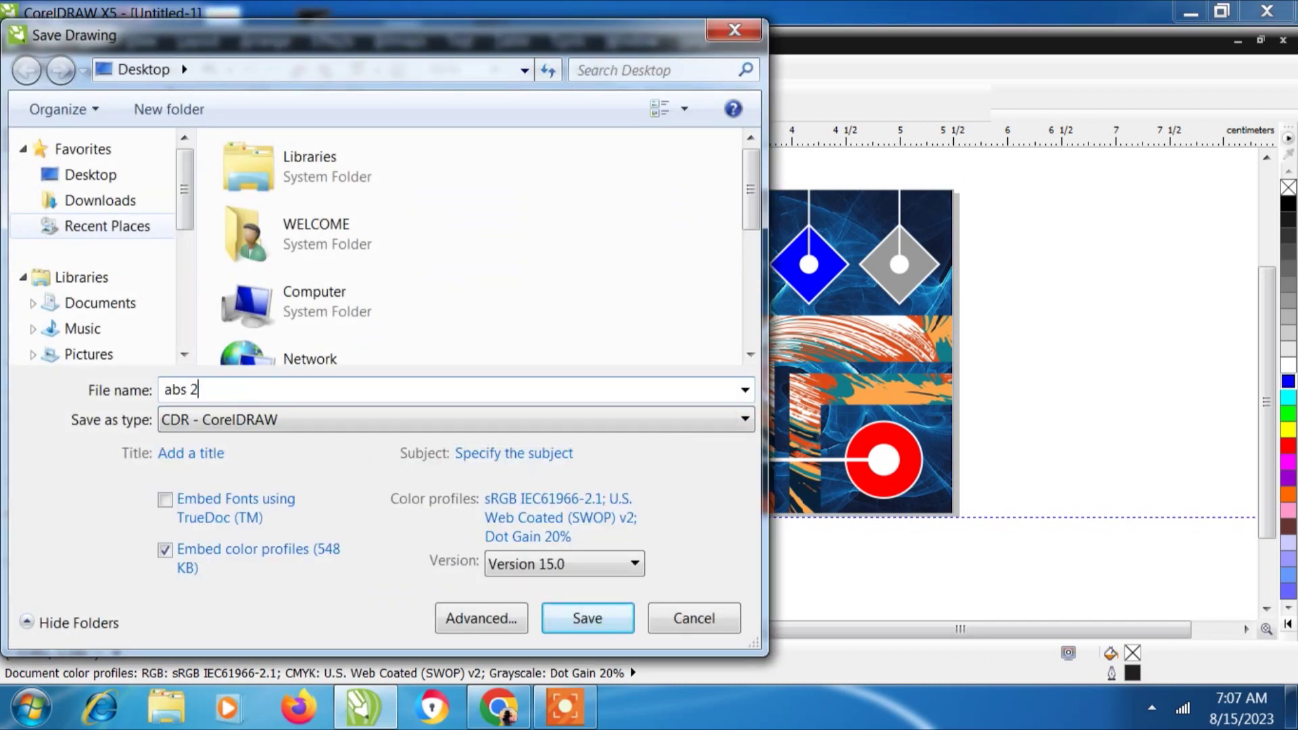
key(Return)
Export the finished layout, accepting the export settings
click(48, 40)
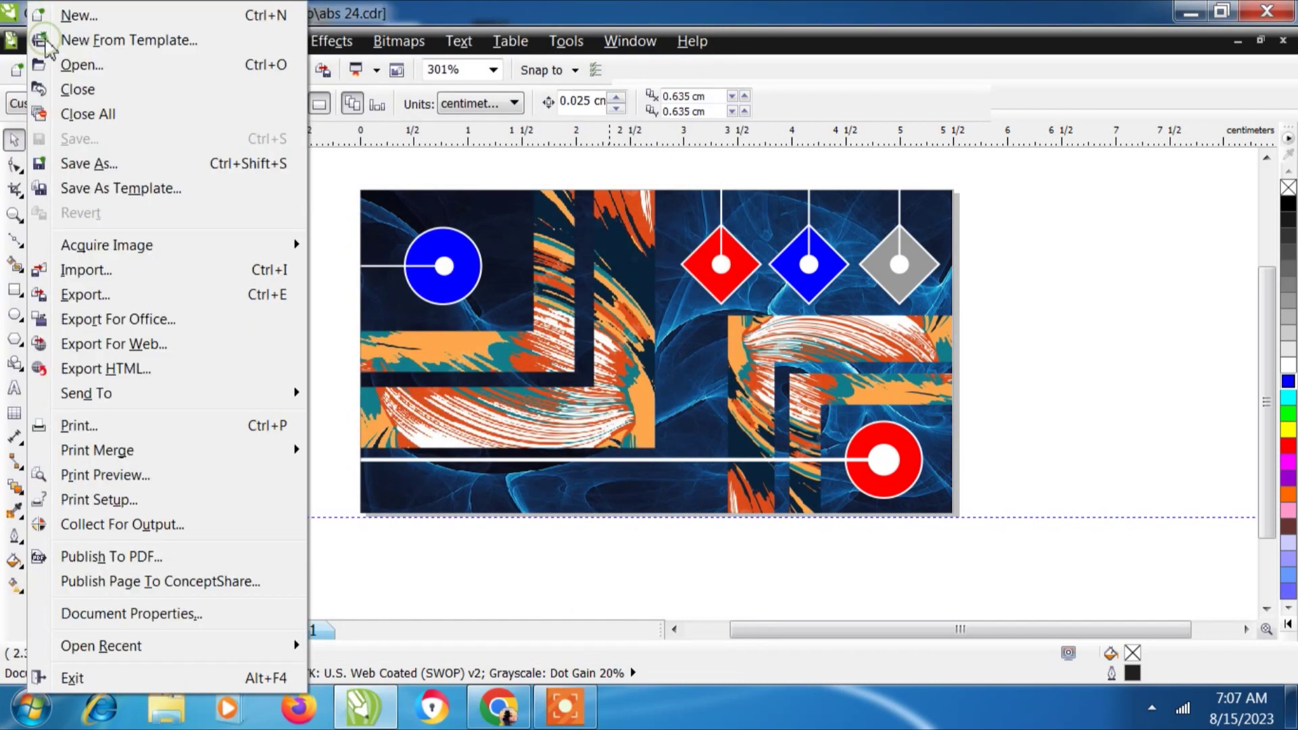
click(87, 293)
click(598, 571)
click(923, 630)
click(559, 715)
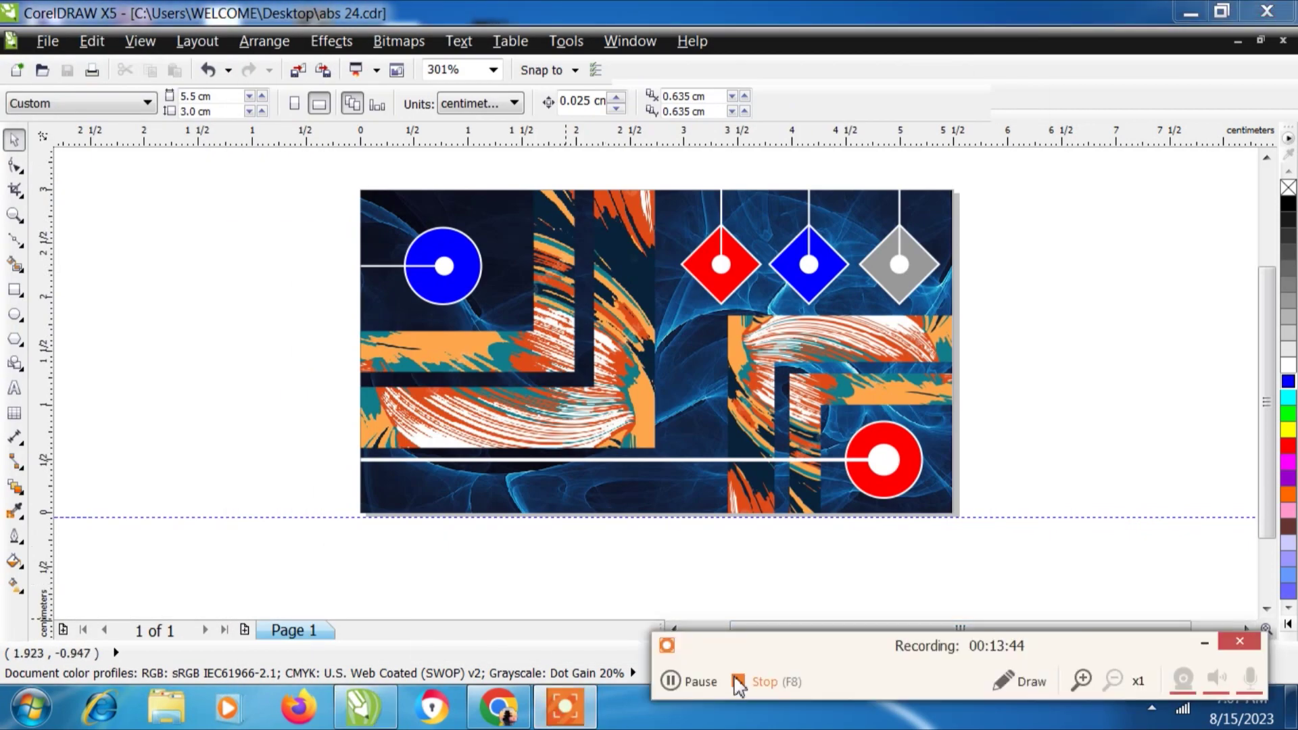